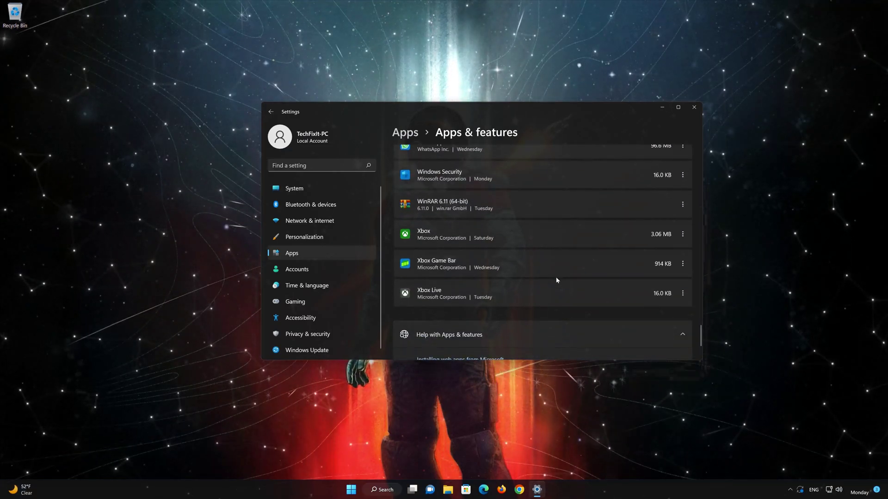
# Locate the Xbox app in the installed apps list and open its advanced options
pyautogui.scroll(1, 557, 279)
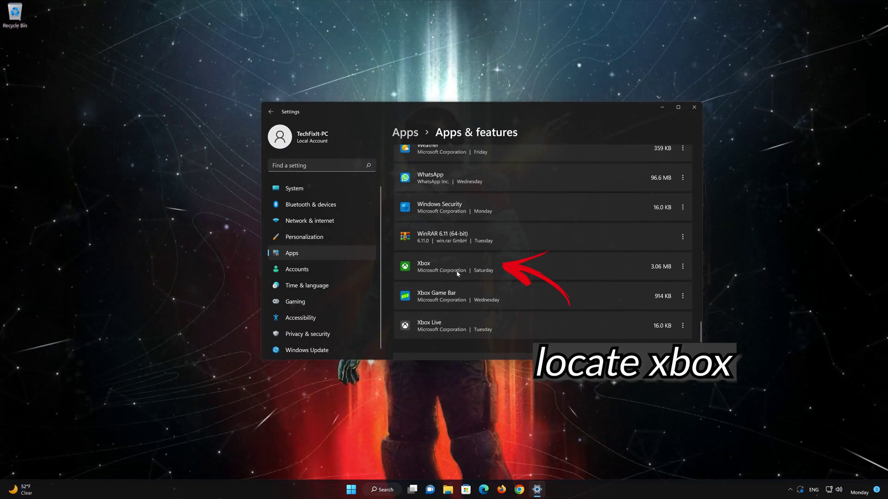
pyautogui.click(683, 267)
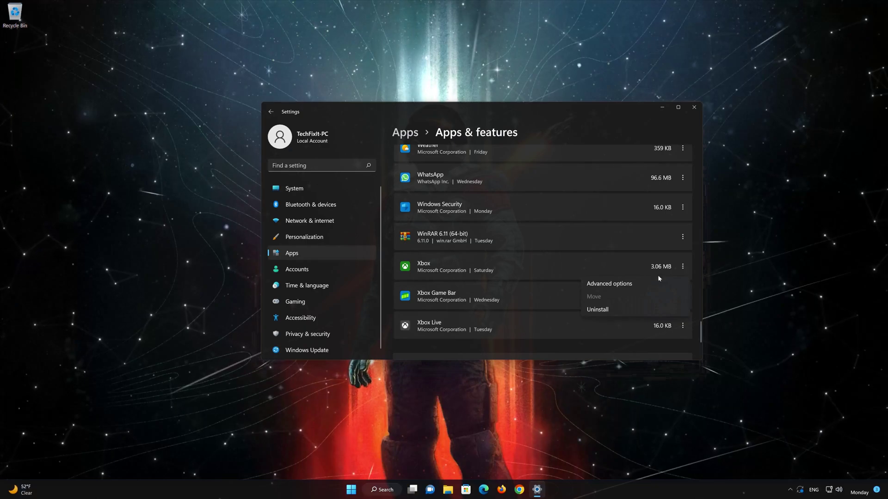
pyautogui.click(609, 284)
# Repair the Xbox app and reset it, confirming the deletion of its app data
pyautogui.scroll(-5, 610, 286)
pyautogui.scroll(-5, 609, 287)
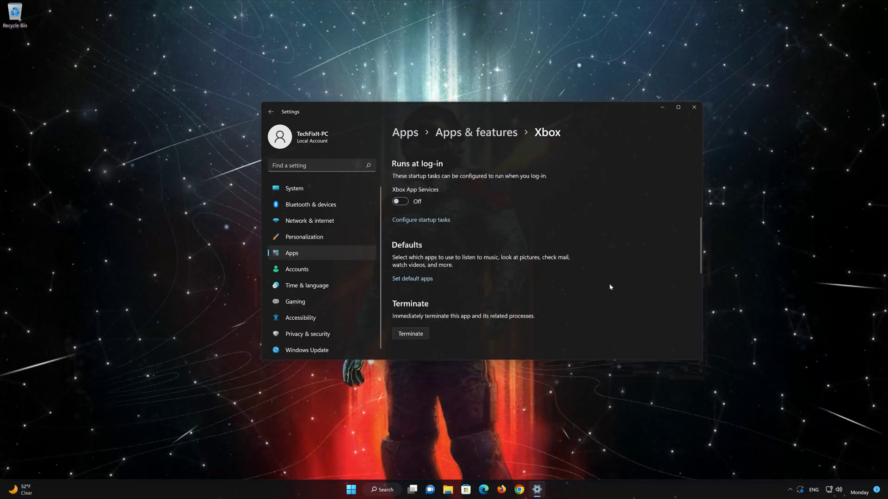
pyautogui.scroll(-2, 609, 284)
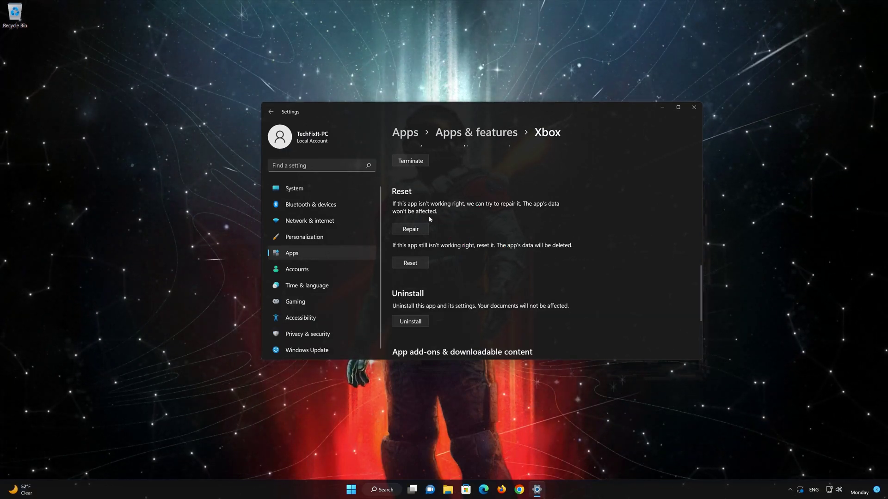
pyautogui.click(409, 231)
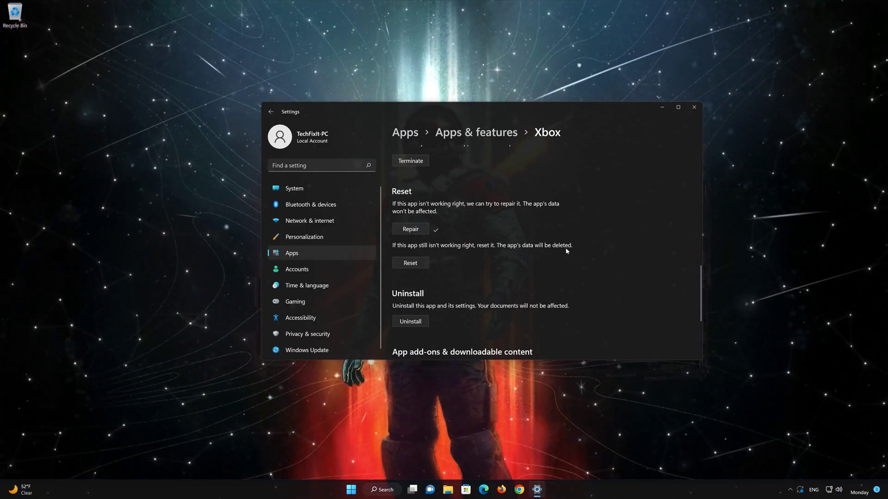
pyautogui.click(414, 263)
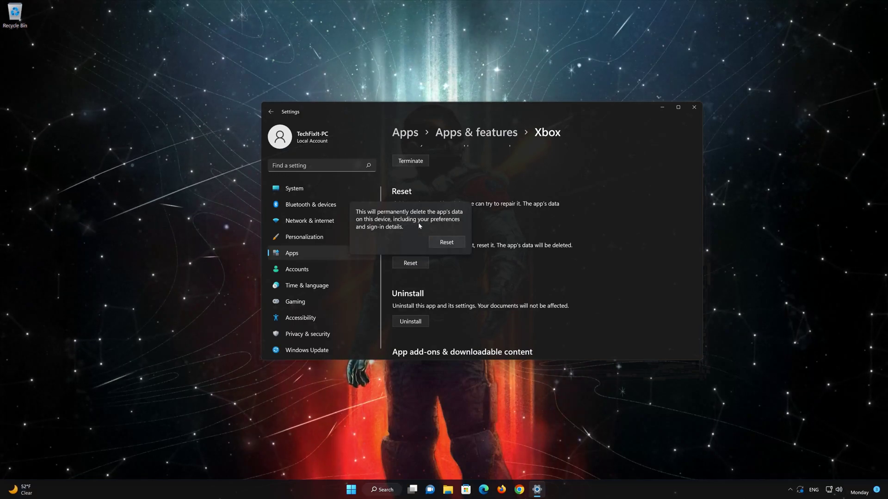
pyautogui.click(447, 242)
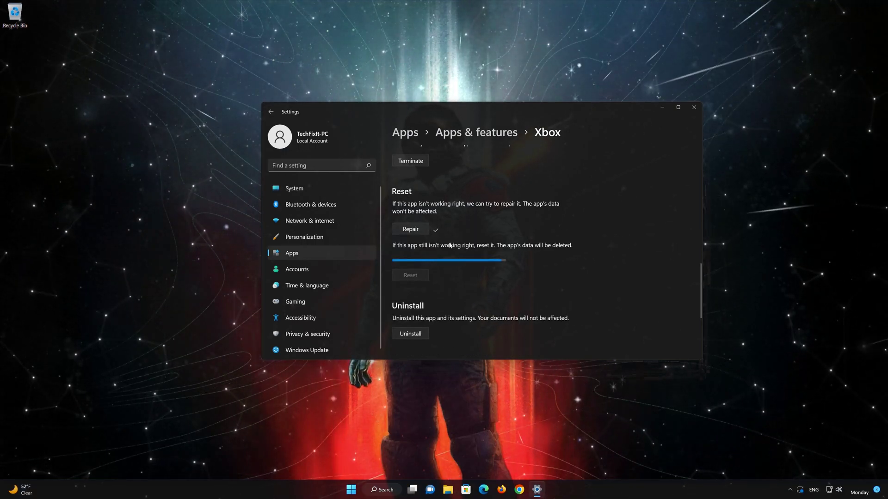
# Uninstall the Xbox app, confirm the removal, and close Settings
pyautogui.scroll(-2, 448, 262)
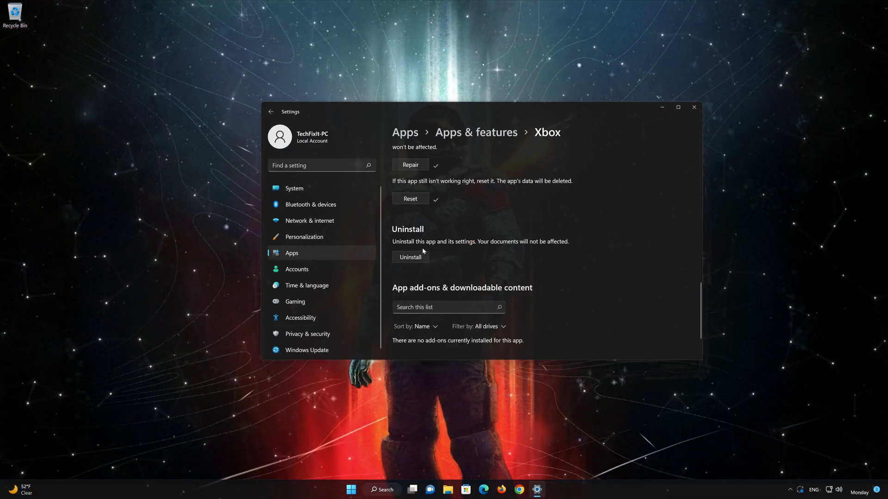
pyautogui.click(411, 258)
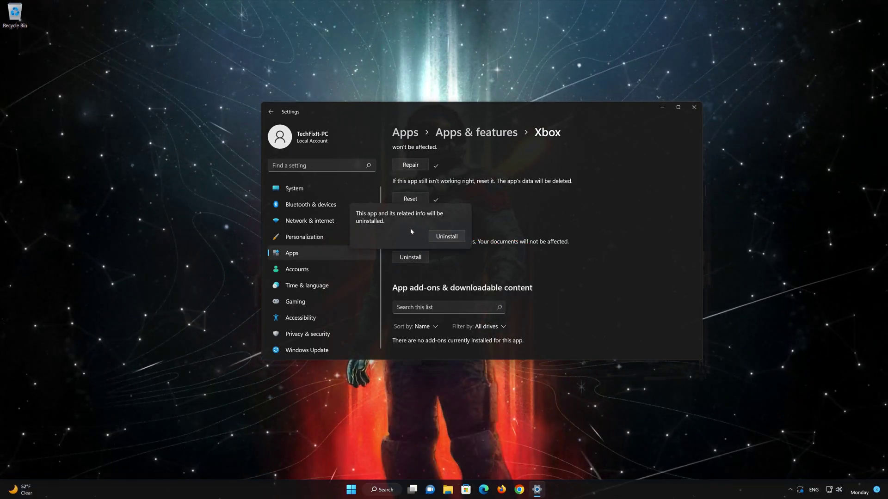
pyautogui.click(452, 239)
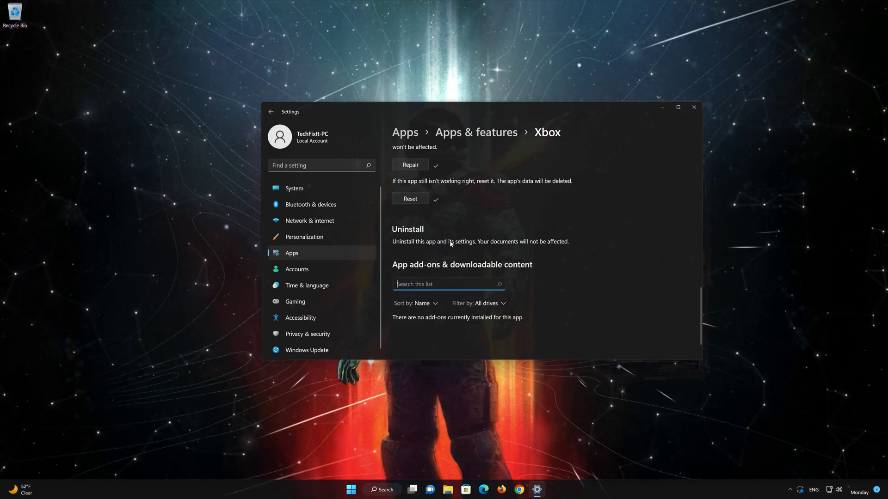
pyautogui.click(697, 110)
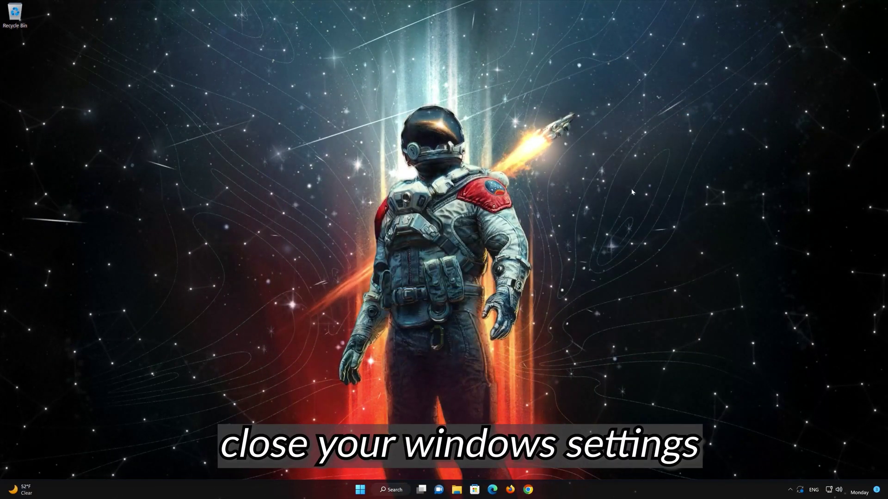
# Search Microsoft Store for "xbox" and install the Xbox app from its product page
pyautogui.click(476, 489)
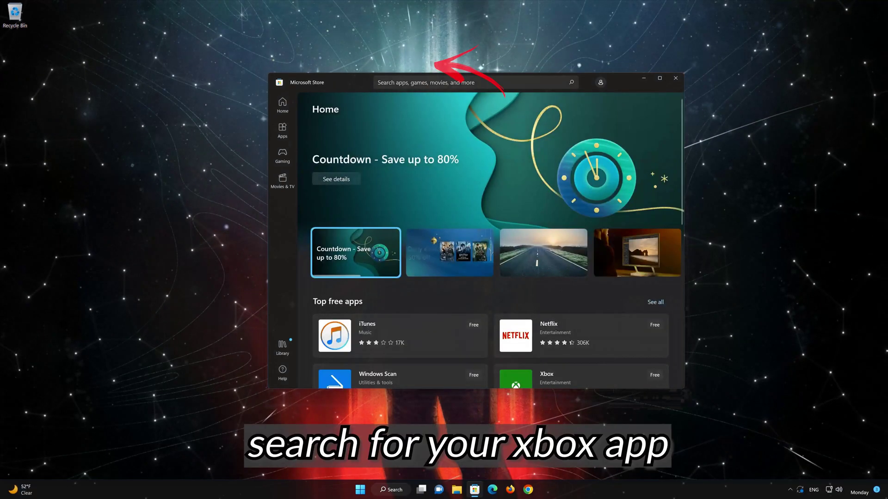
pyautogui.click(416, 83)
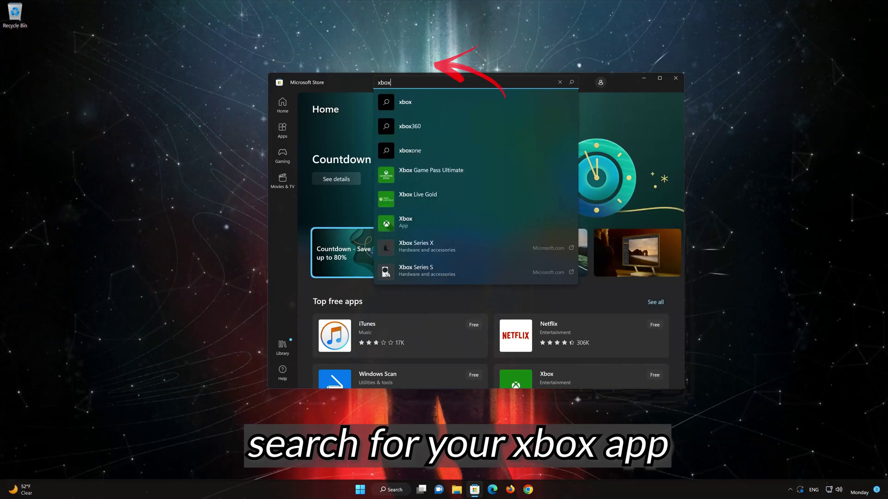
pyautogui.click(420, 222)
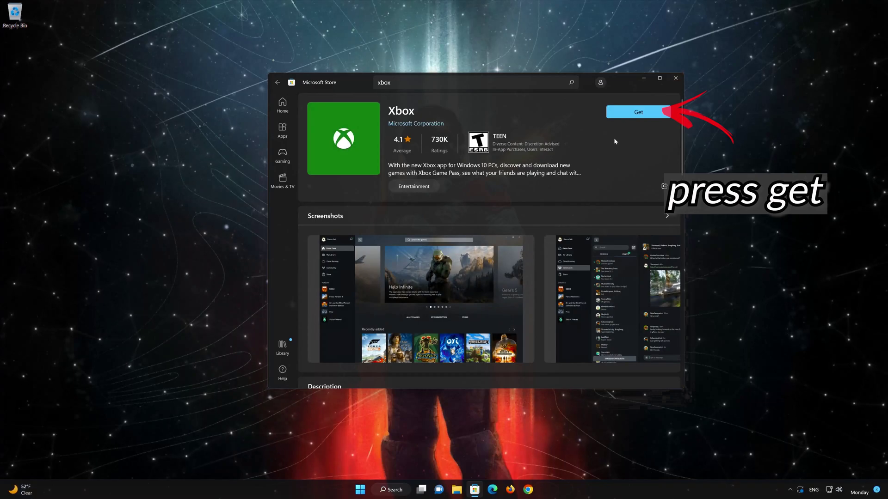
pyautogui.click(633, 116)
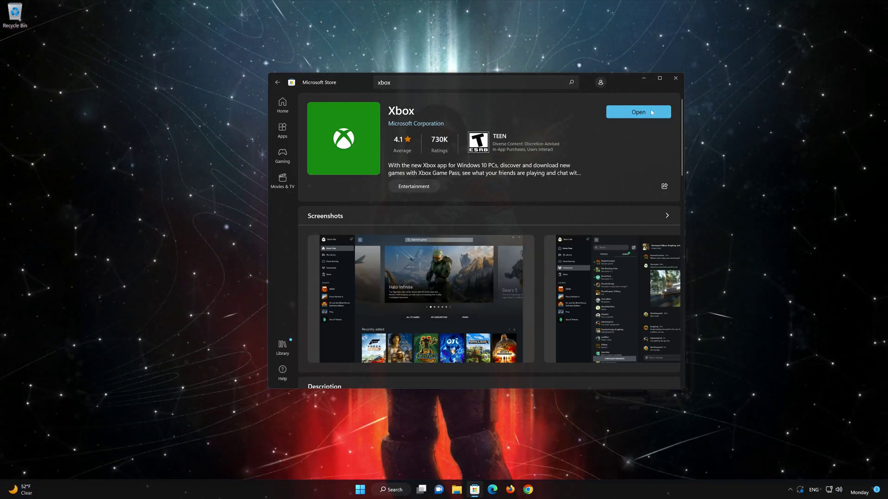
# Launch the reinstalled Xbox app and look through the Game Pass catalog without signing in, closing the app and Microsoft Store when done
pyautogui.click(652, 112)
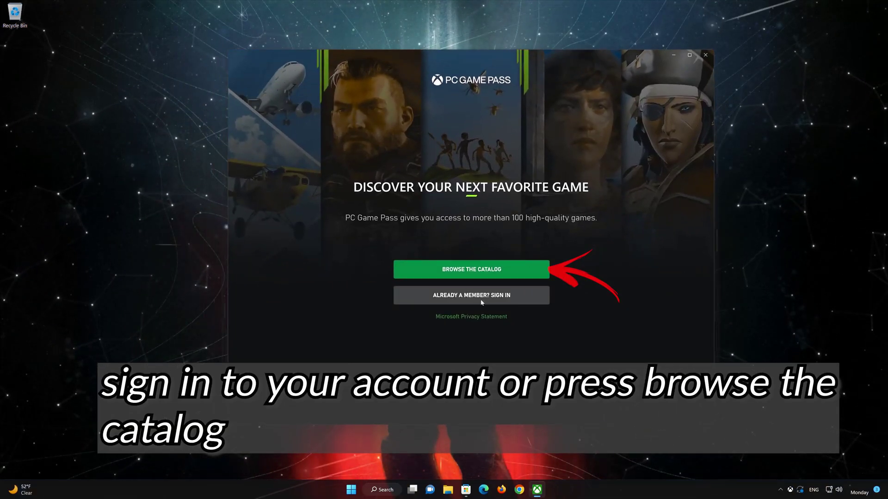
pyautogui.click(491, 269)
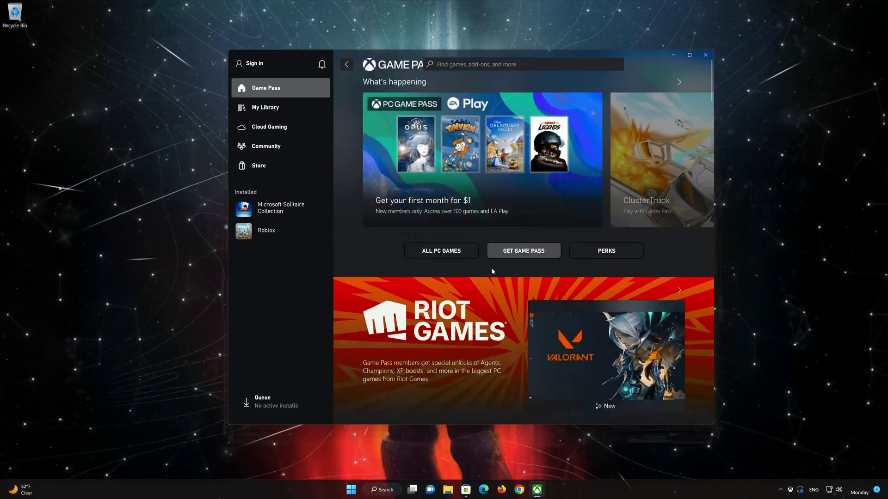
pyautogui.scroll(-10, 492, 270)
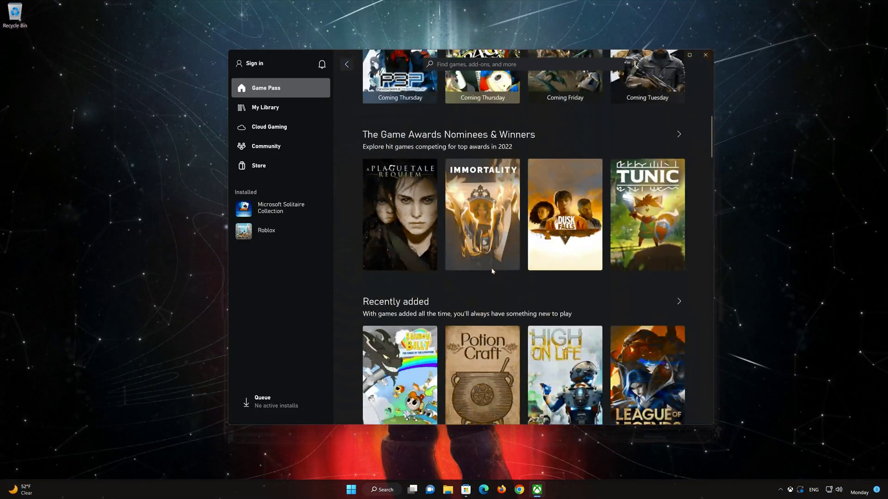
pyautogui.scroll(-5, 491, 270)
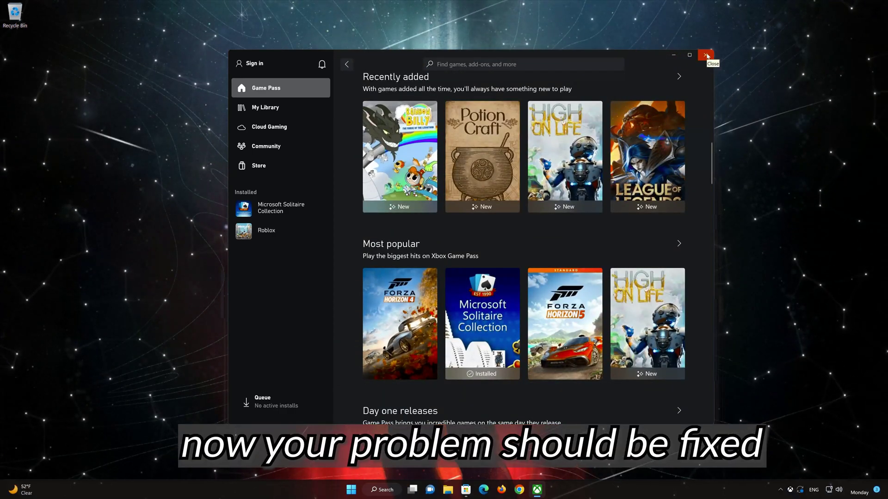
pyautogui.click(706, 55)
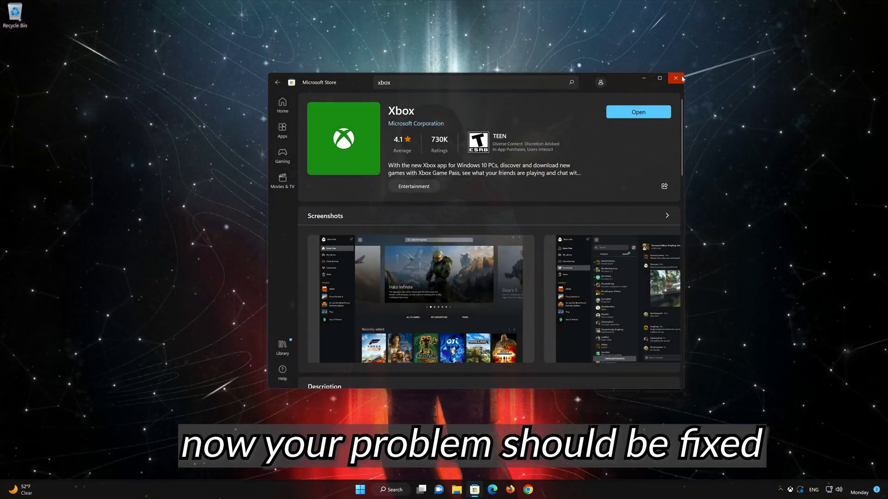
pyautogui.click(681, 79)
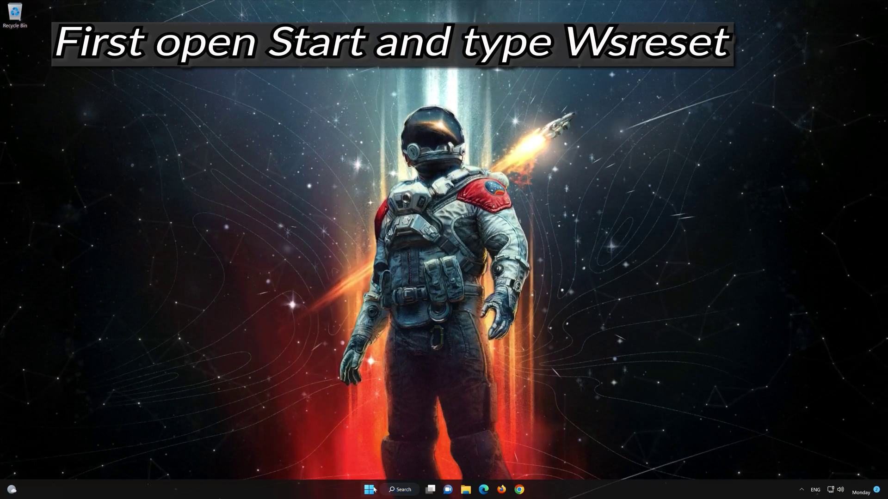
# Find the wsreset command through Windows search and run it
pyautogui.click(370, 490)
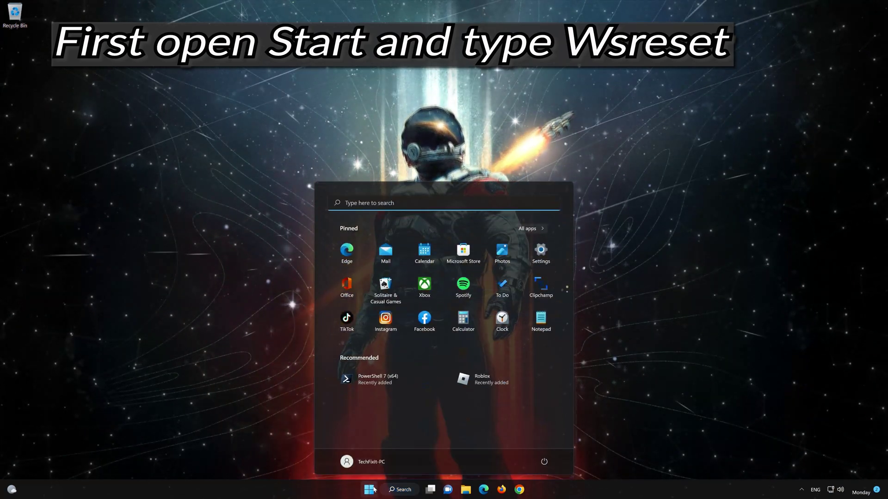
pyautogui.write('wsreset')
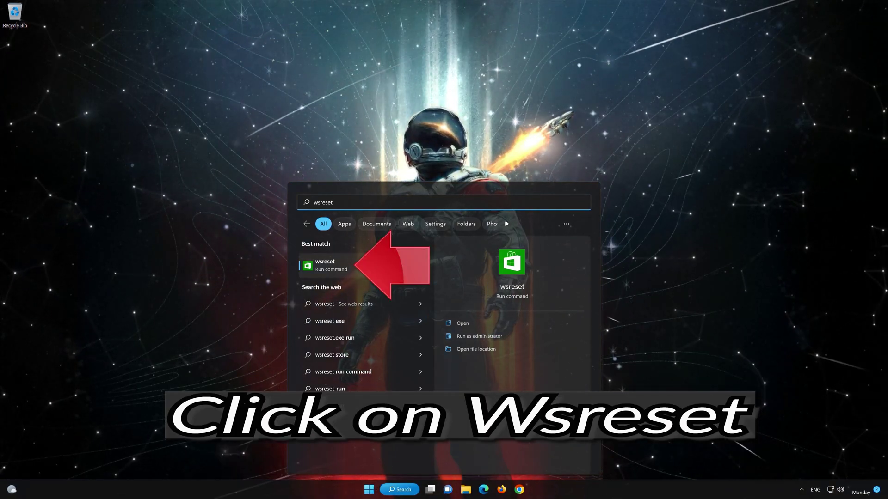
pyautogui.click(376, 266)
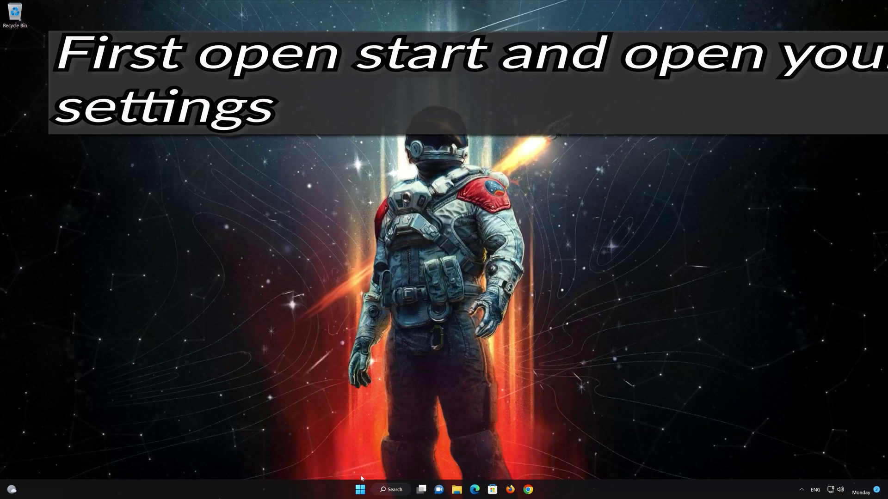
# Open Windows Settings and bring up the advanced options for Microsoft Store from the installed apps list
pyautogui.click(358, 490)
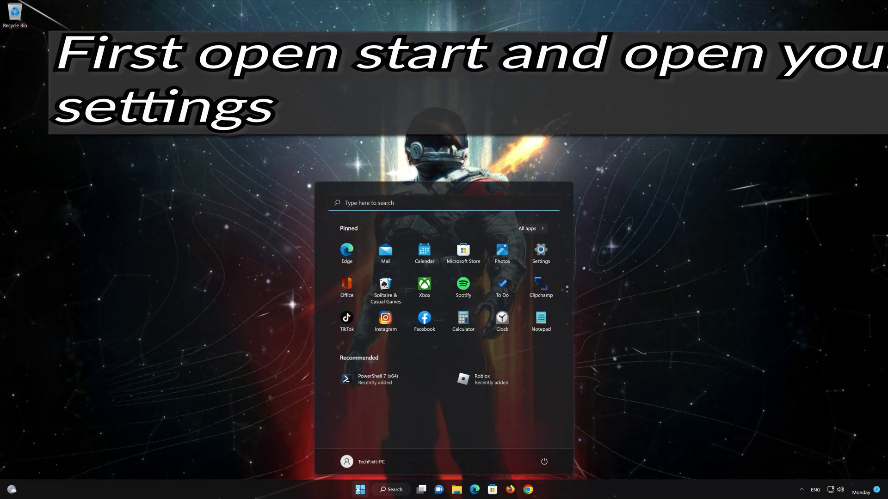
pyautogui.click(541, 252)
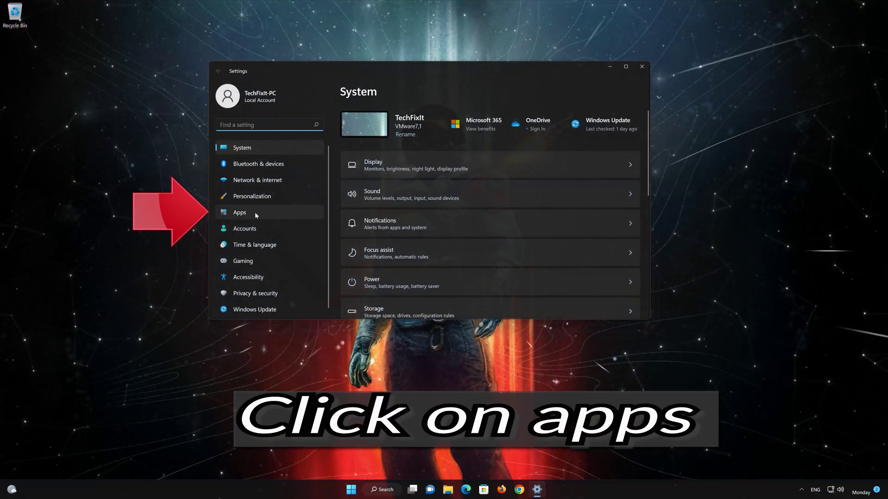
pyautogui.click(273, 209)
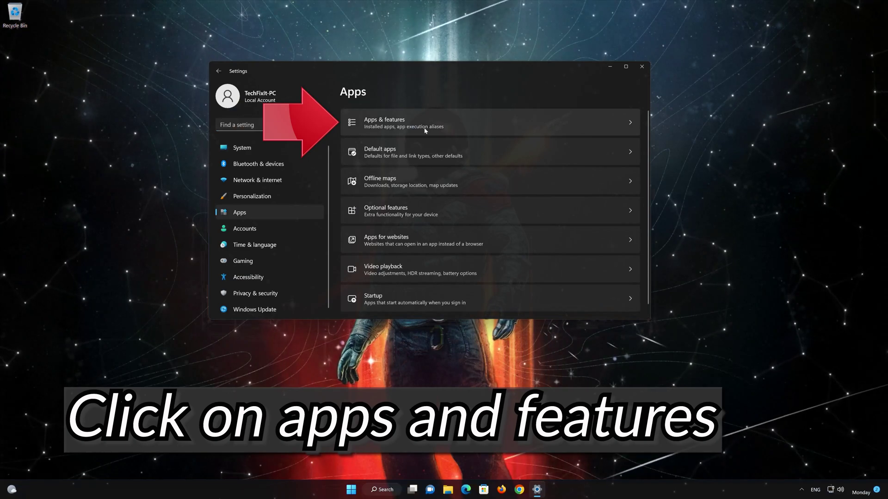
pyautogui.click(449, 122)
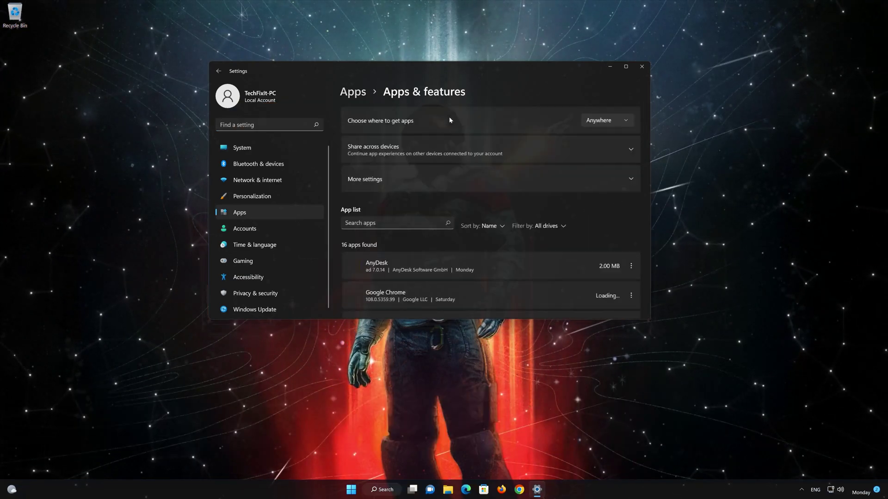
pyautogui.scroll(-4, 489, 217)
pyautogui.scroll(-8, 490, 217)
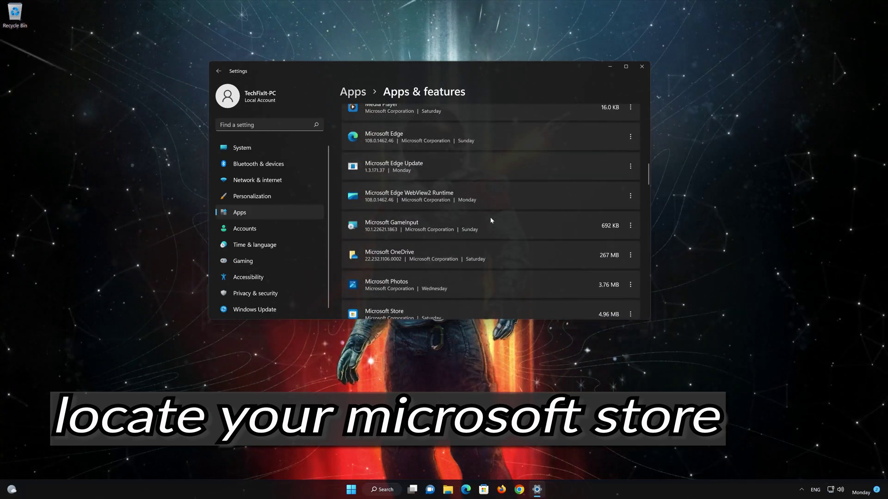
pyautogui.scroll(-2, 490, 220)
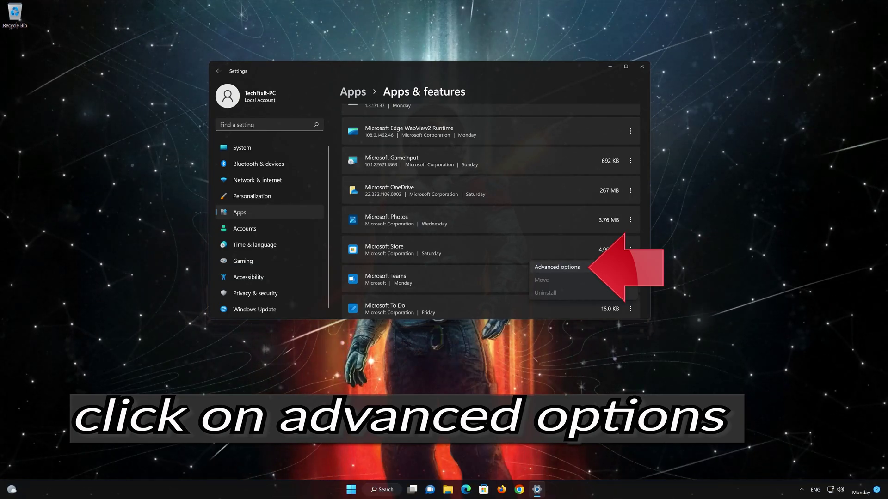
pyautogui.click(592, 267)
# Repair Microsoft Store and reset it, confirming the deletion of its app data
pyautogui.scroll(-8, 592, 266)
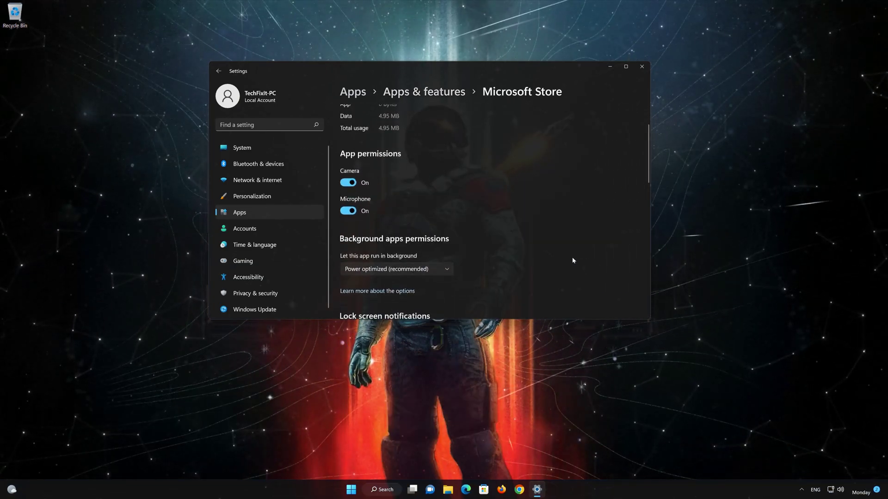
pyautogui.scroll(-3, 573, 260)
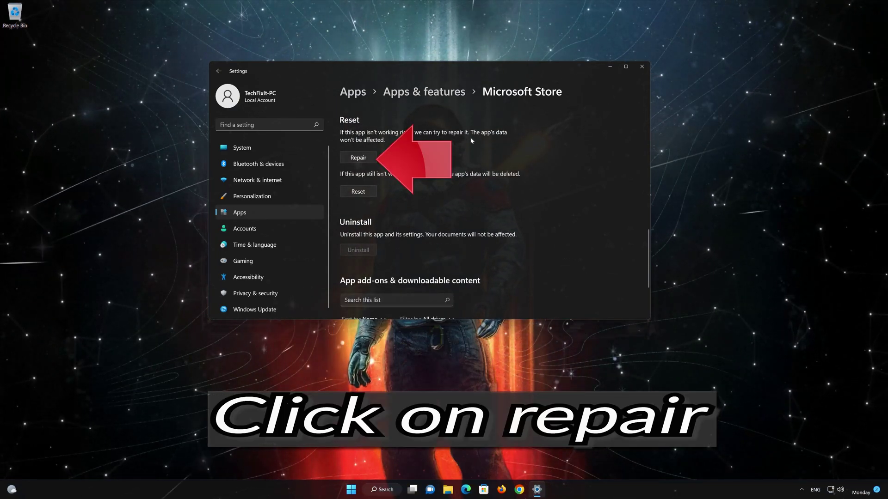
pyautogui.click(359, 158)
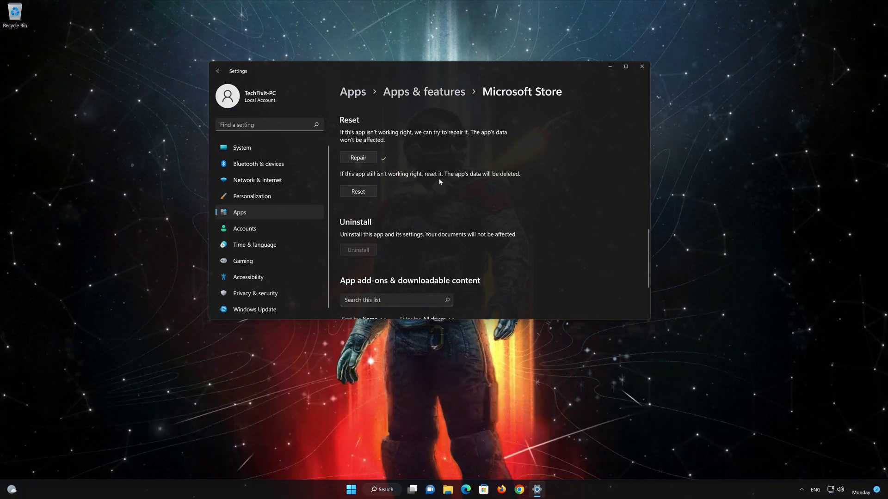
pyautogui.click(354, 194)
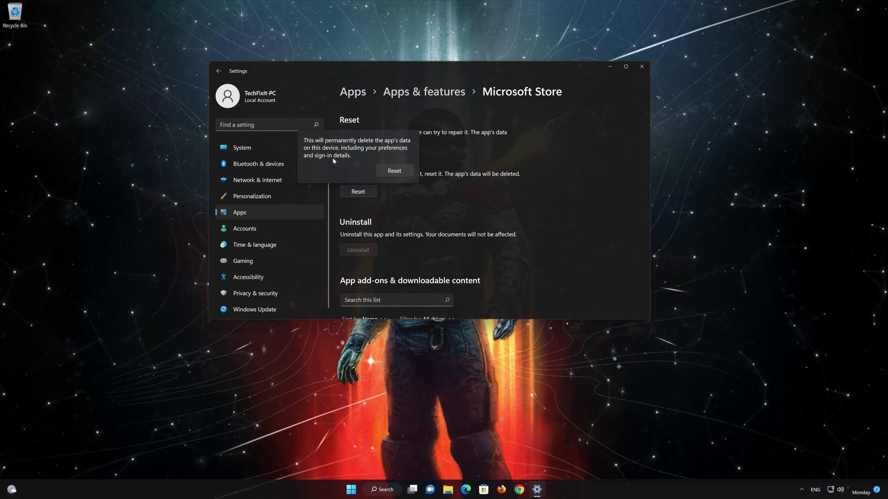
pyautogui.click(393, 172)
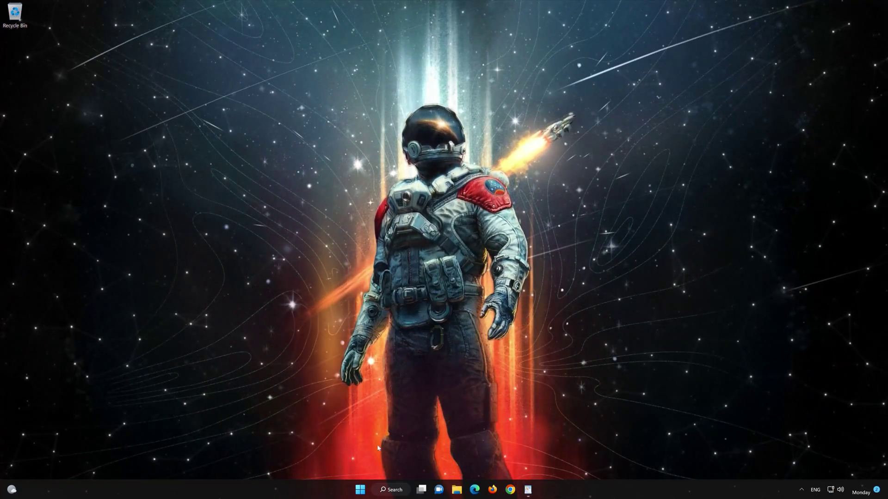
# Find PowerShell 7 (x64) through Windows search, run it as administrator with the elevation allowed, and move its window toward the screen's center
pyautogui.click(359, 492)
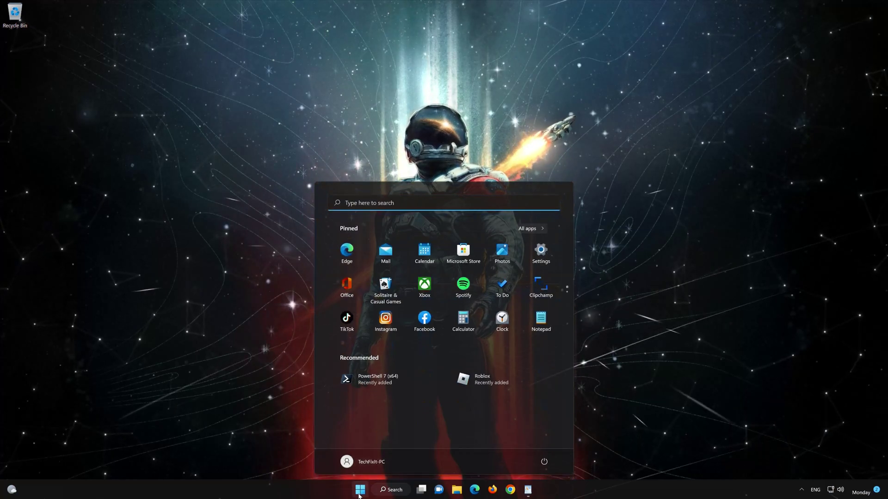
pyautogui.write('powersh')
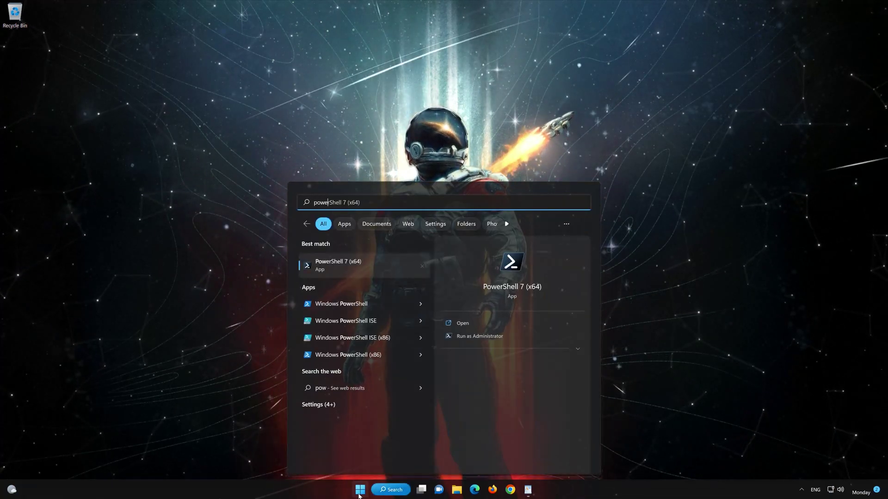
pyautogui.write('ell')
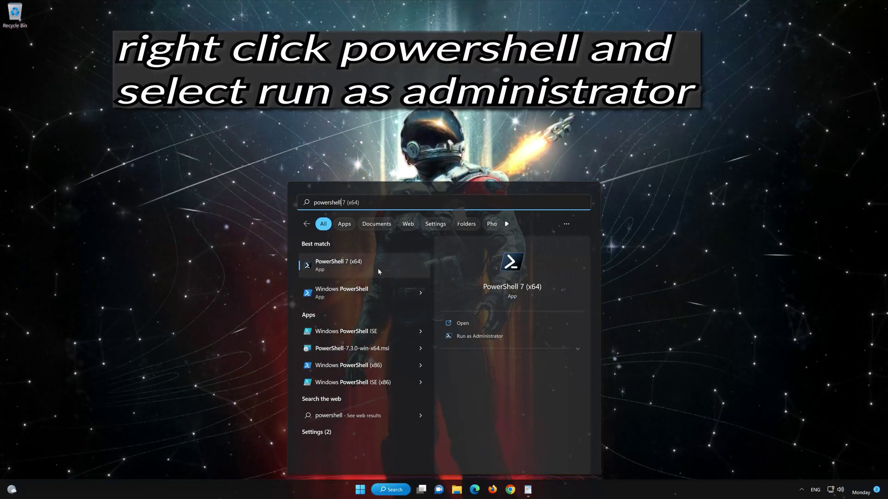
pyautogui.rightClick(378, 269)
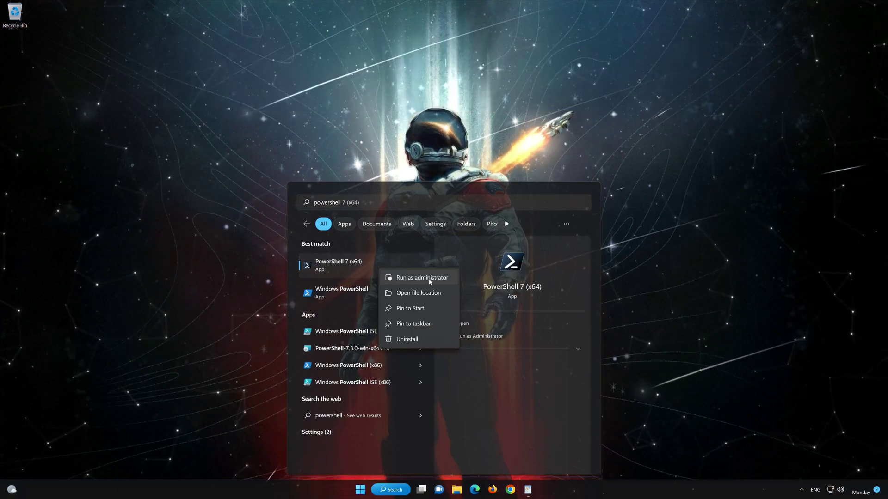
pyautogui.click(430, 280)
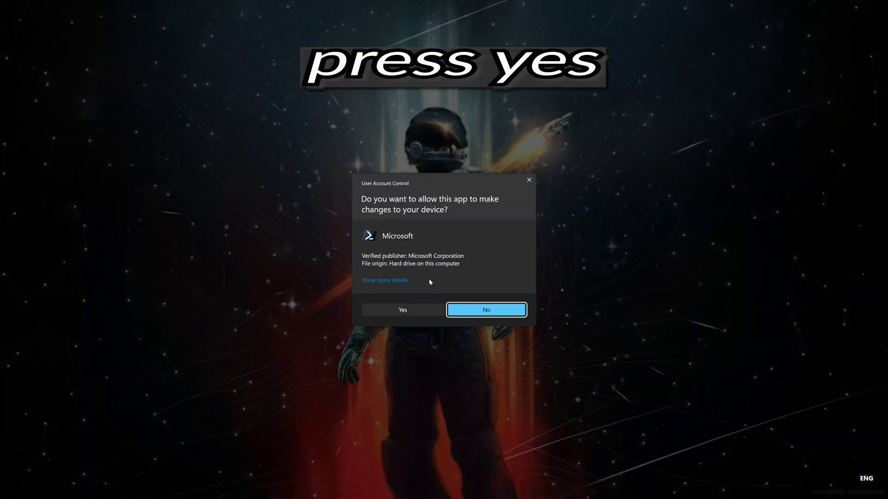
pyautogui.click(401, 309)
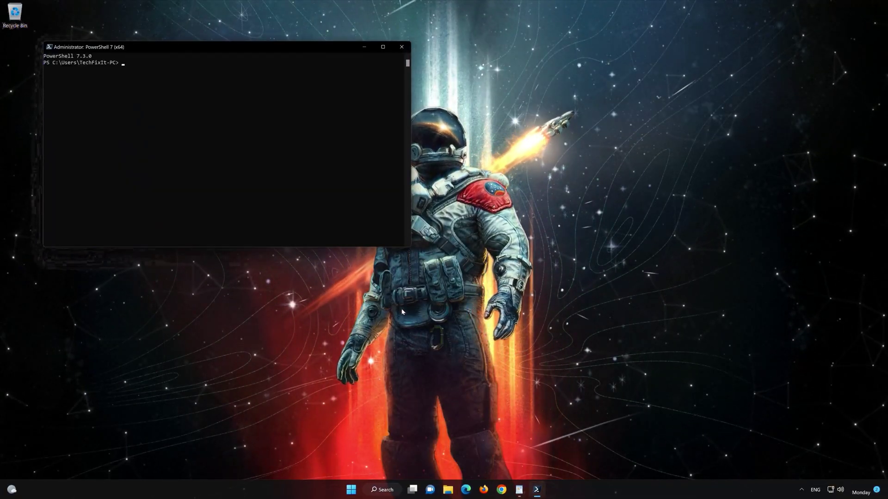
pyautogui.moveTo(269, 47); pyautogui.dragTo(518, 94)
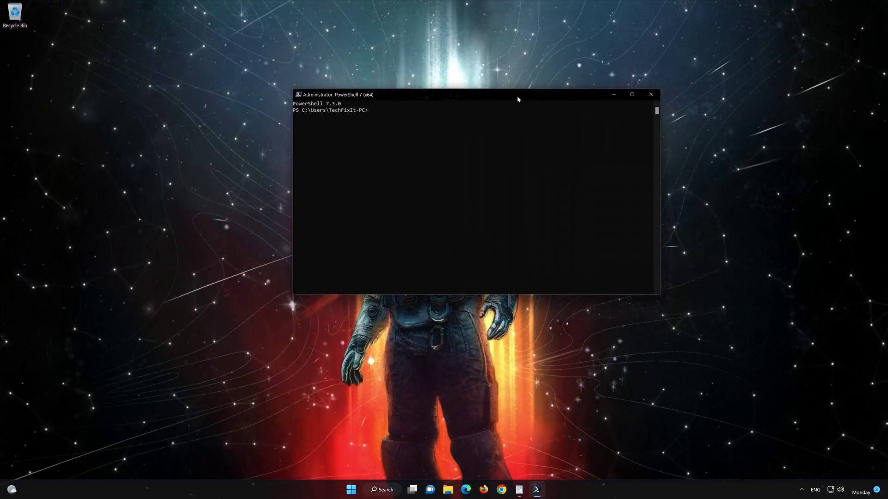
# Copy the first command, Get-AppXPackage *WindowsStore* -AllUsers with its Add-AppxPackage part, from the WordPad document and run it in PowerShell
pyautogui.hotkey('alt', 'Tab')
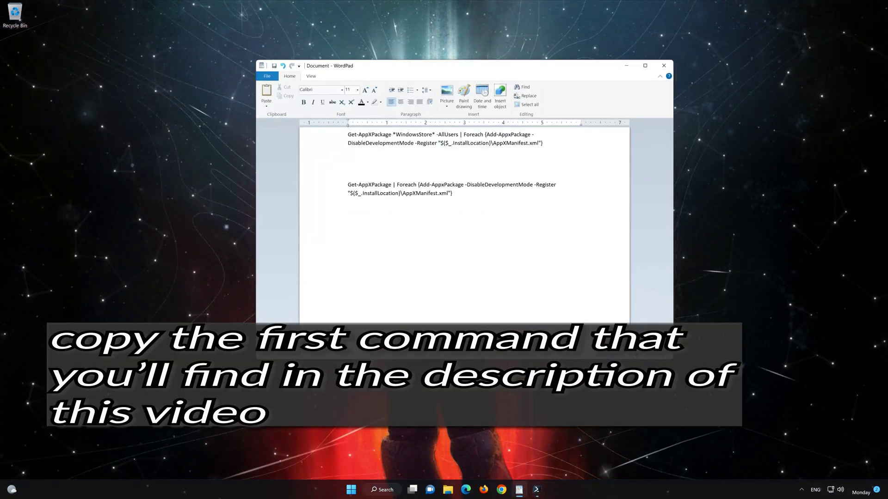
pyautogui.moveTo(543, 144); pyautogui.dragTo(395, 134)
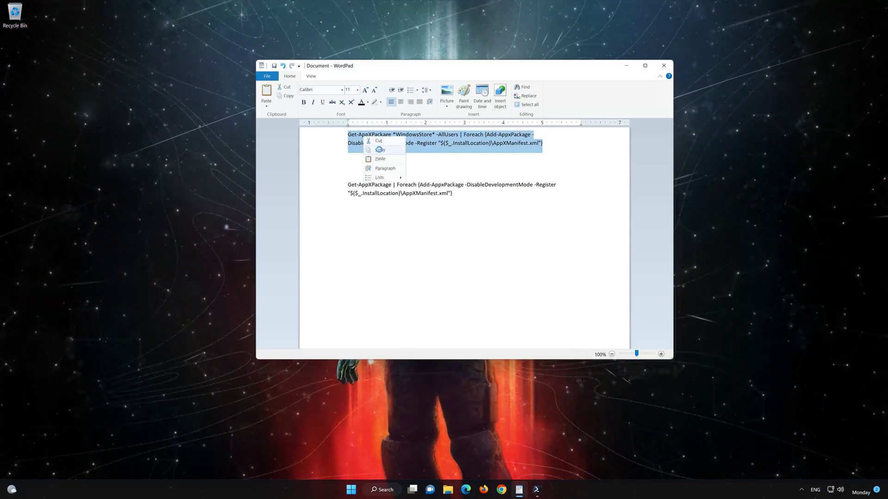
pyautogui.click(628, 67)
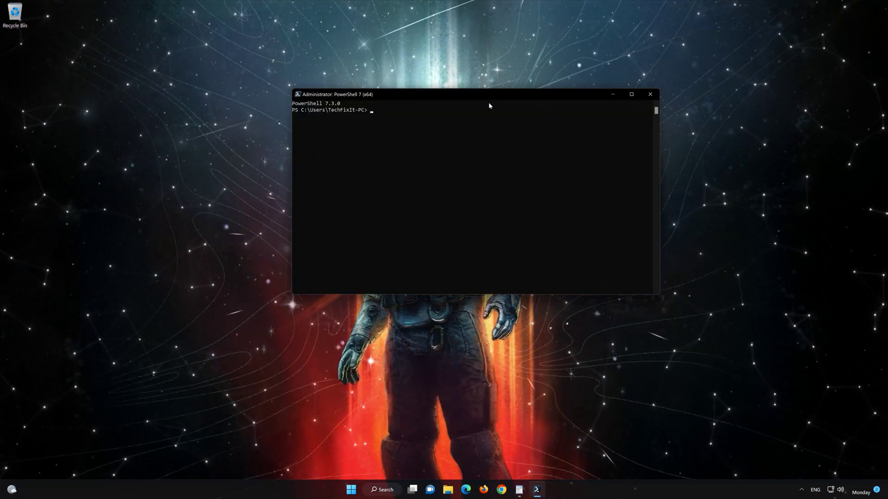
pyautogui.rightClick(481, 94)
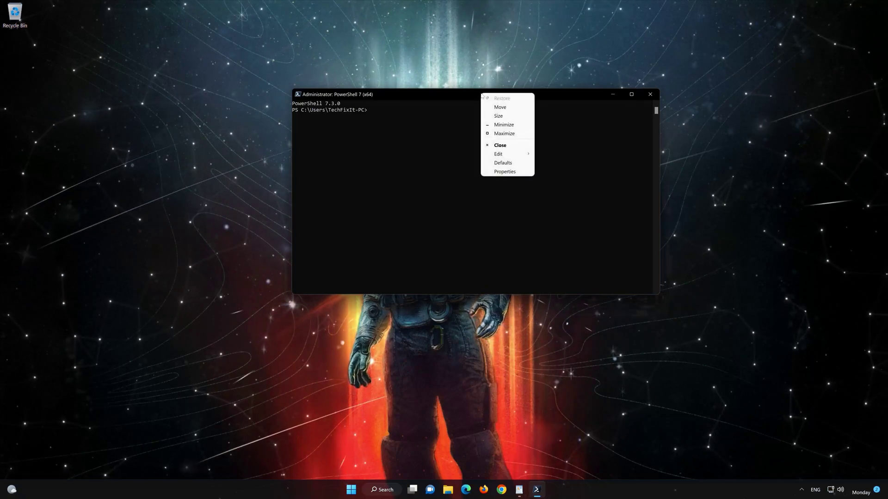
pyautogui.moveTo(509, 156)
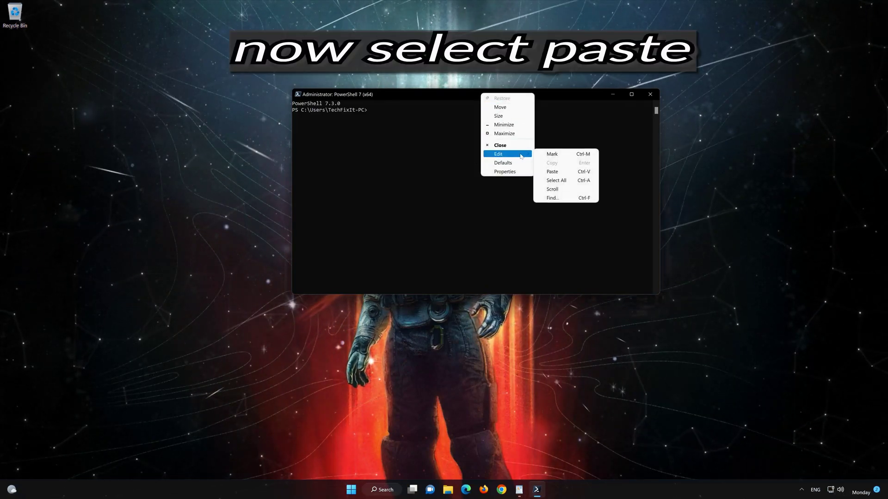
pyautogui.click(572, 173)
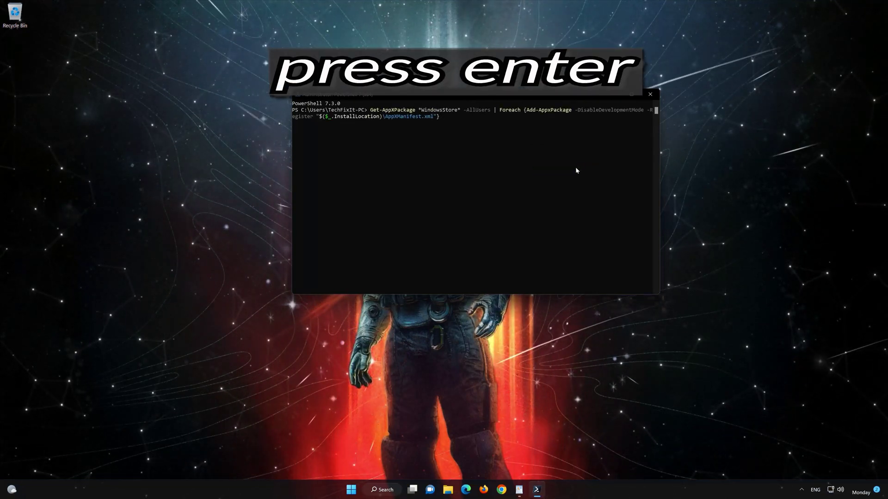
pyautogui.press('Return')
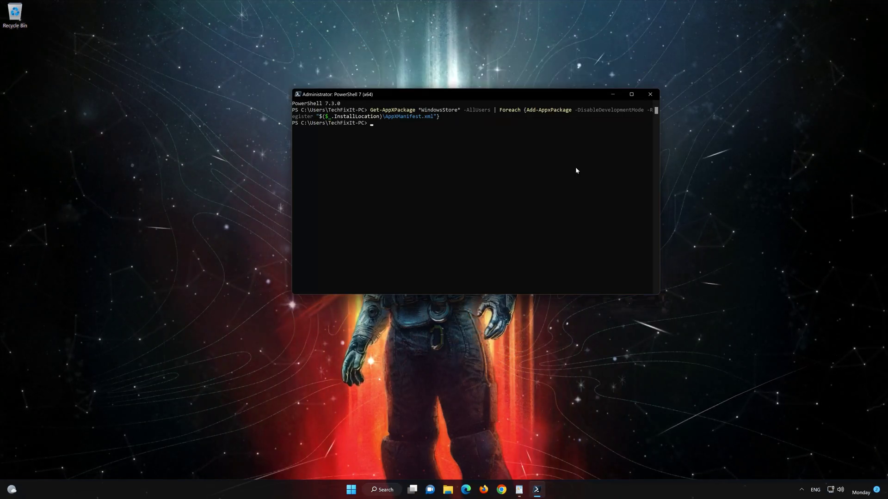
# Copy the second WordPad command, which re-registers every package from Get-AppXPackage, run it in PowerShell, and close the session with exit
pyautogui.click(520, 478)
pyautogui.moveTo(452, 193); pyautogui.dragTo(348, 184)
pyautogui.rightClick(368, 186)
pyautogui.click(386, 199)
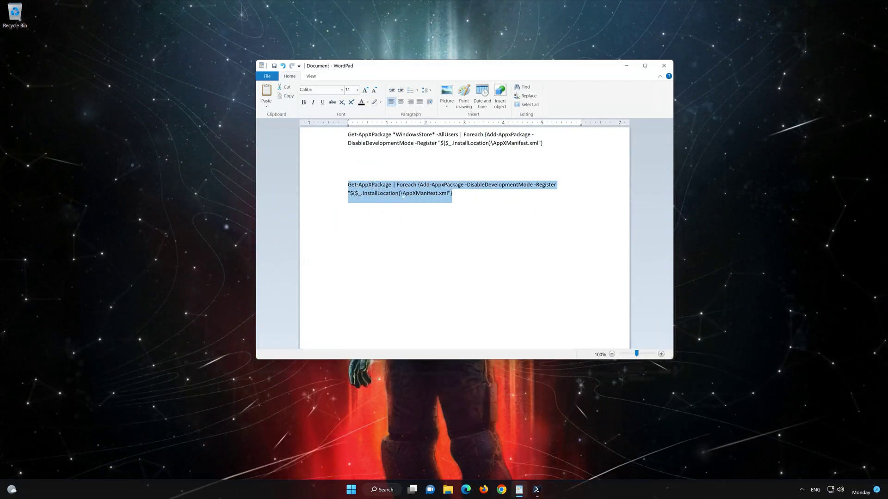
pyautogui.click(626, 67)
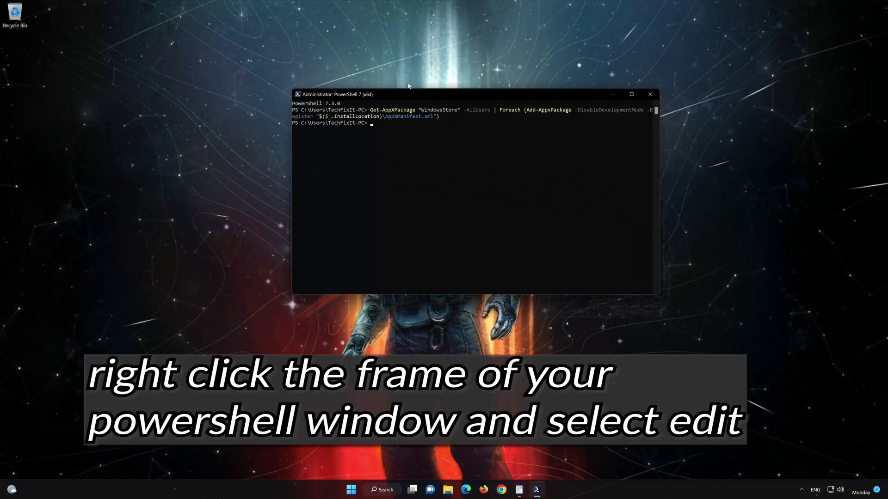
pyautogui.rightClick(405, 93)
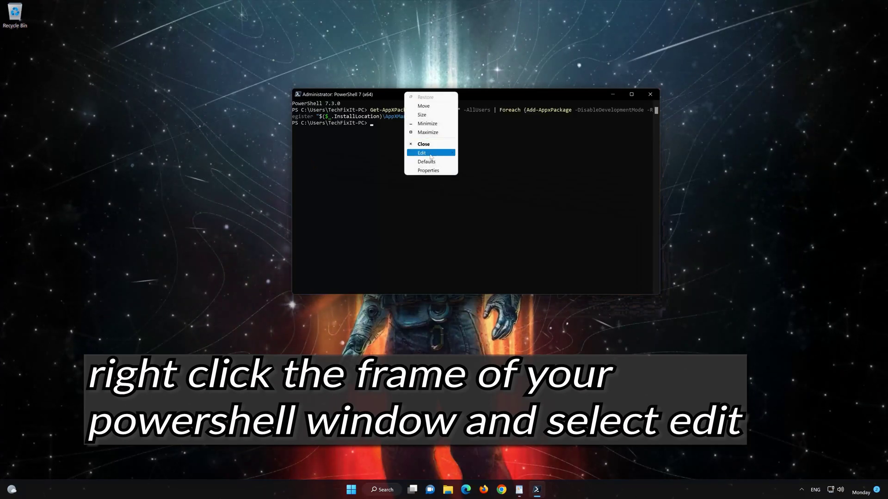
pyautogui.moveTo(430, 156)
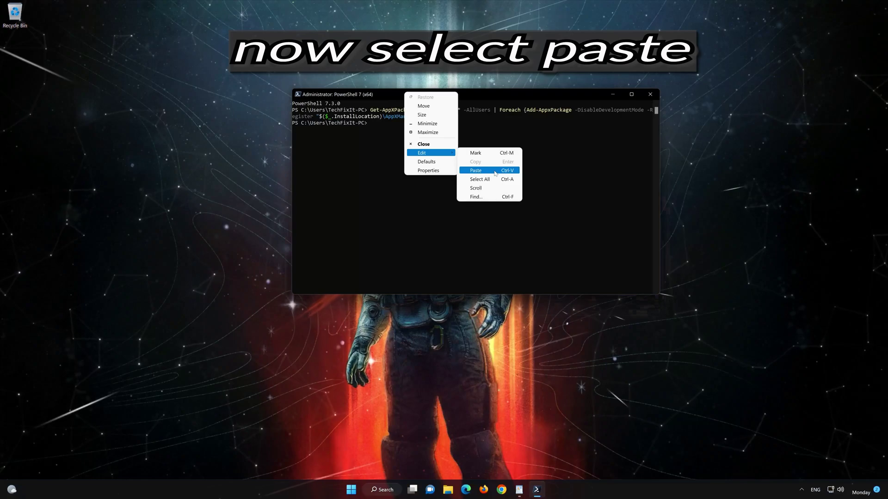
pyautogui.click(495, 173)
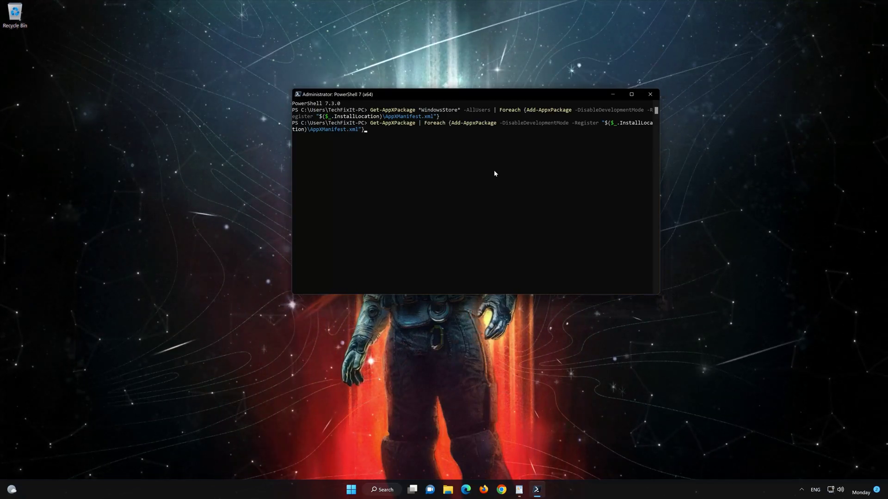
pyautogui.press('Return')
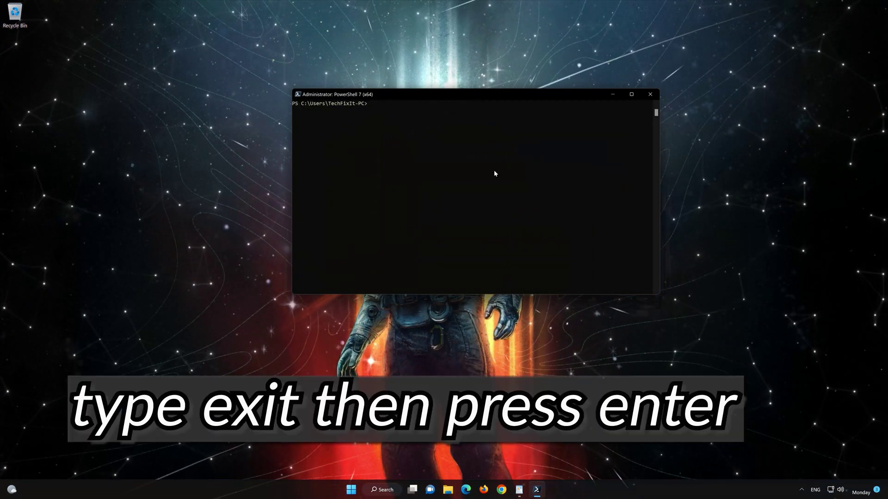
pyautogui.write('exit')
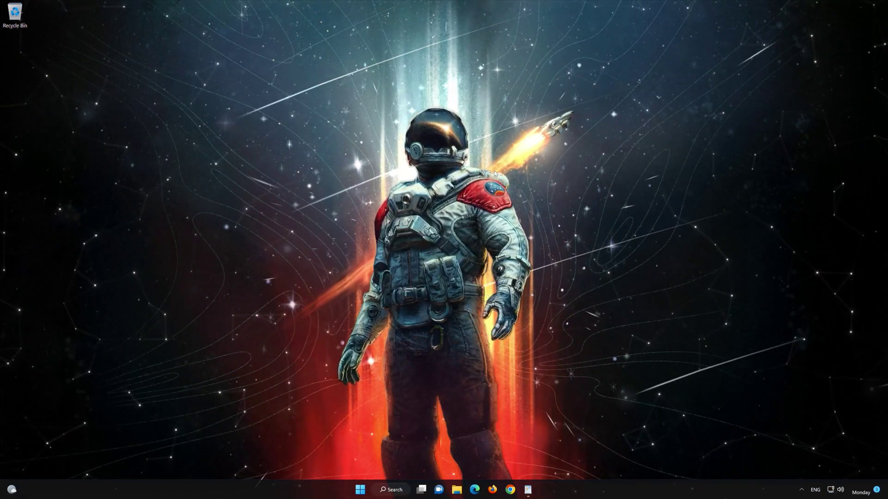
# Find Microsoft Store through Windows search, pin it to the taskbar, and open the Store from there
pyautogui.click(361, 492)
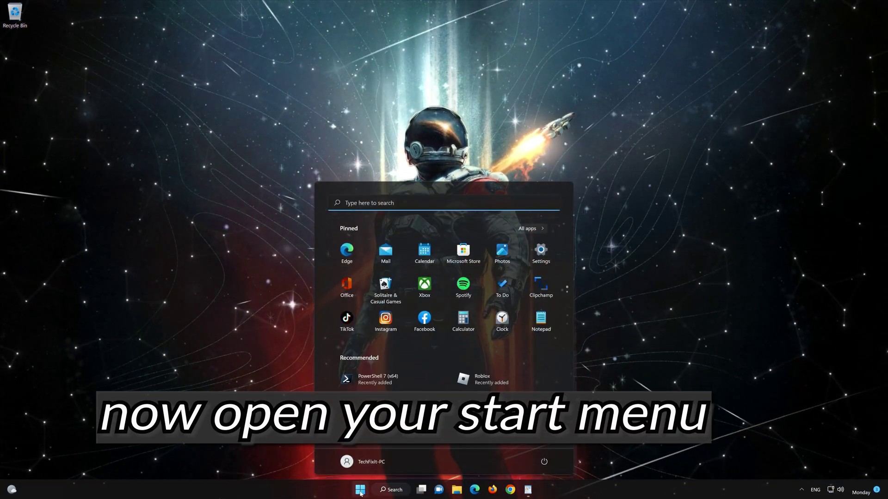
pyautogui.write('microsoft Store')
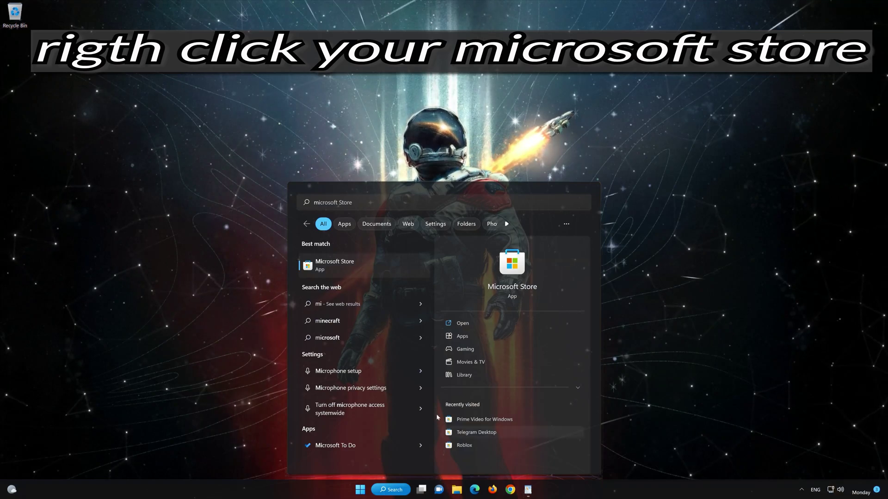
pyautogui.rightClick(406, 267)
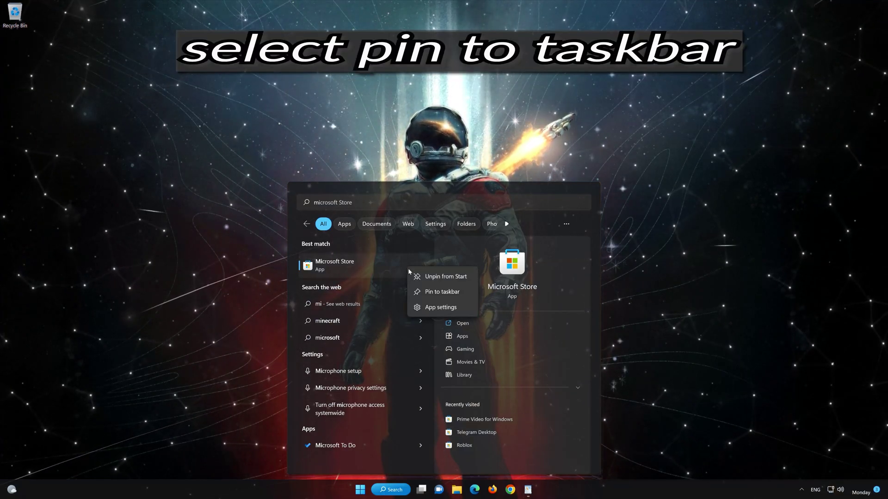
pyautogui.click(446, 292)
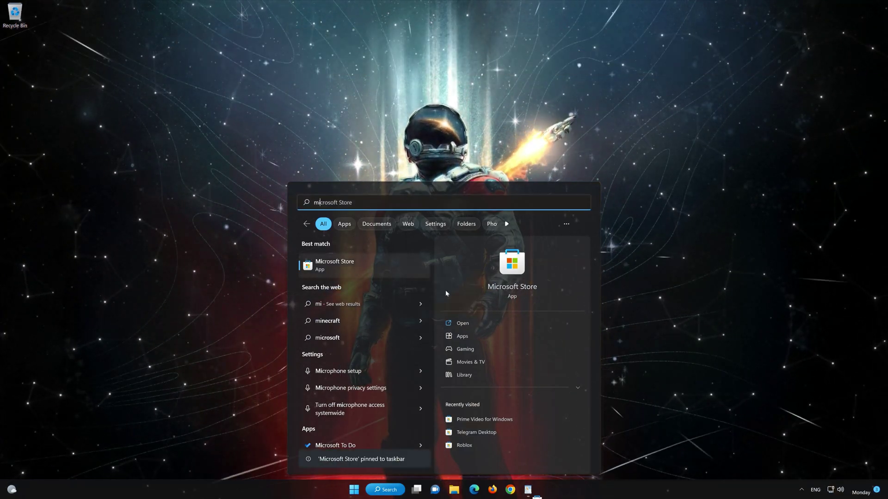
pyautogui.click(652, 293)
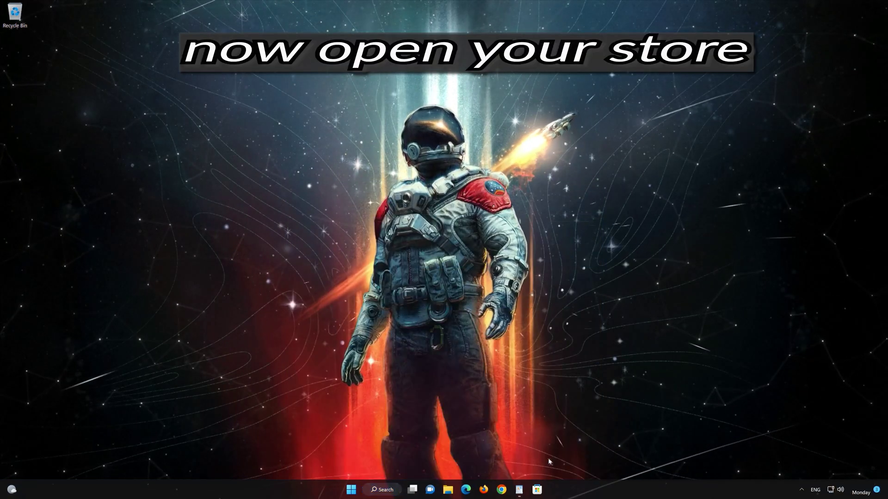
pyautogui.click(537, 490)
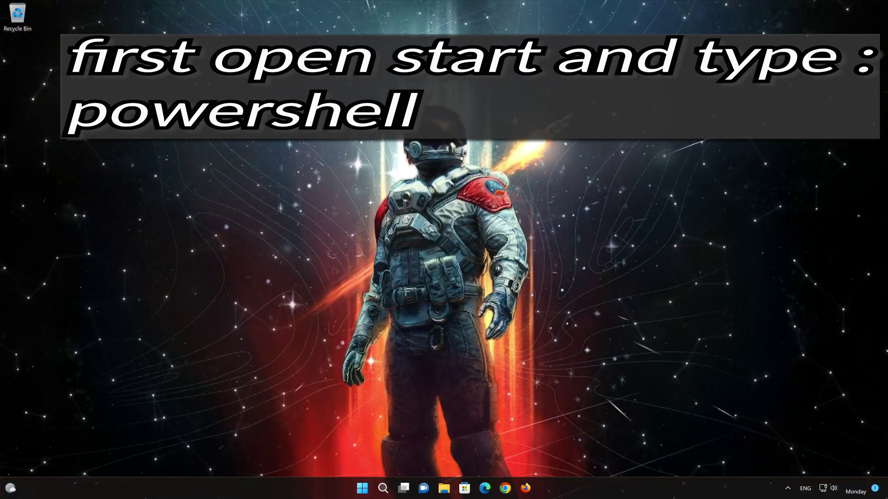
# Find Windows PowerShell through Windows search, run it as administrator with the elevation allowed, and move its window to the screen's center
pyautogui.click(364, 487)
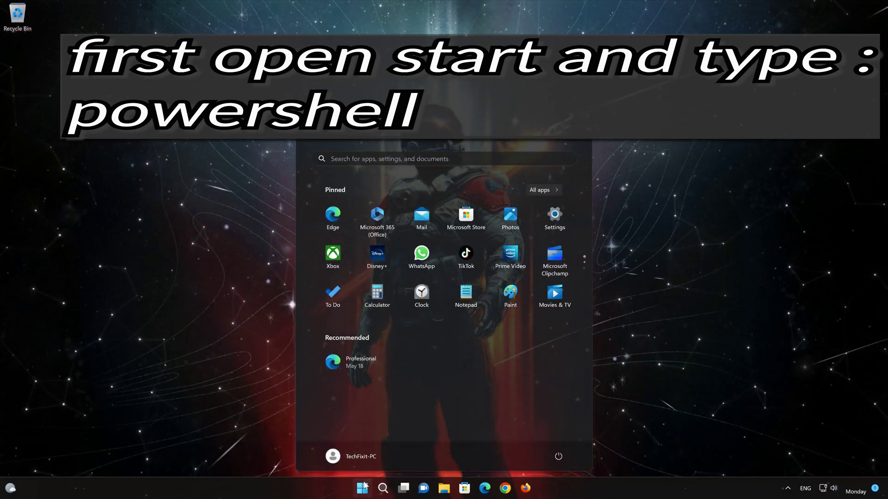
pyautogui.write('powershell')
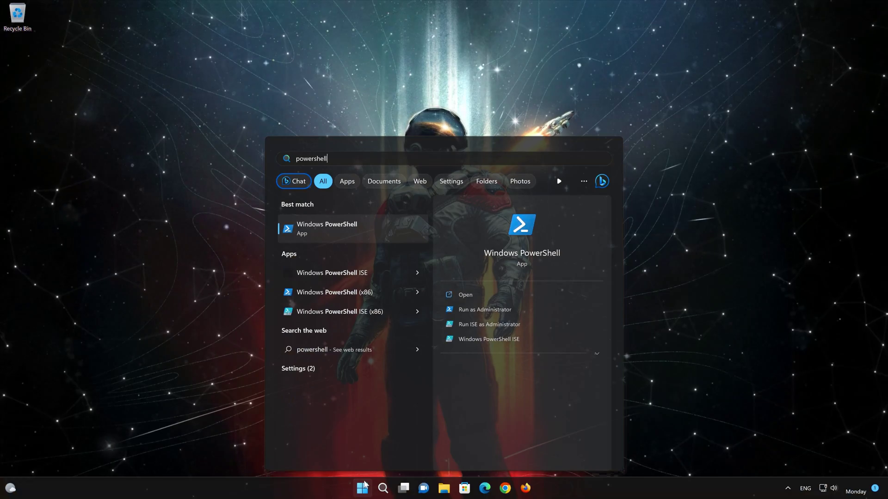
pyautogui.click(511, 309)
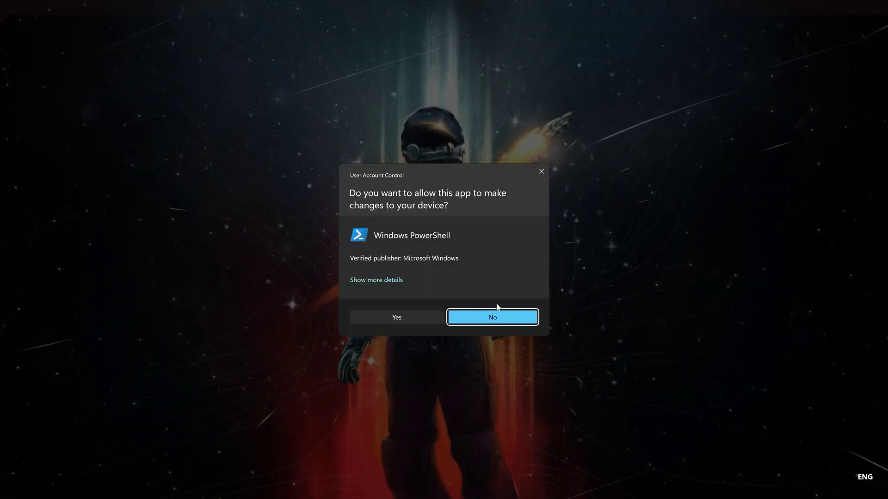
pyautogui.click(398, 320)
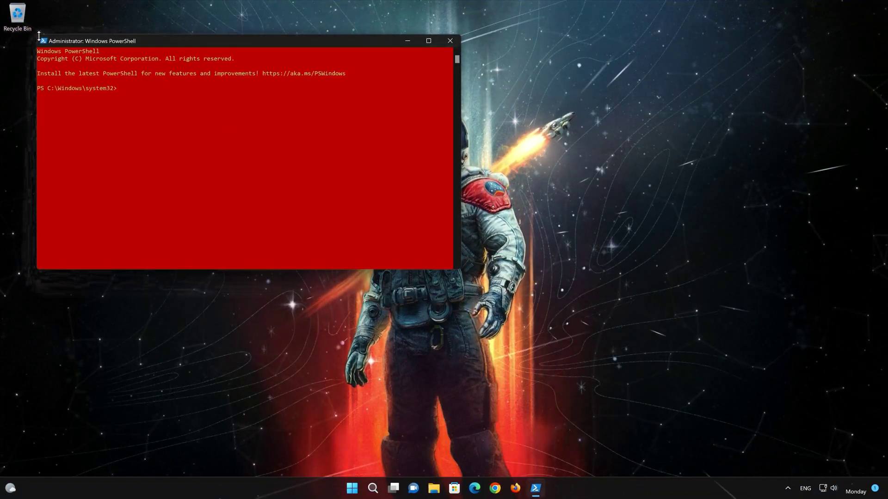
pyautogui.moveTo(39, 36); pyautogui.dragTo(340, 148)
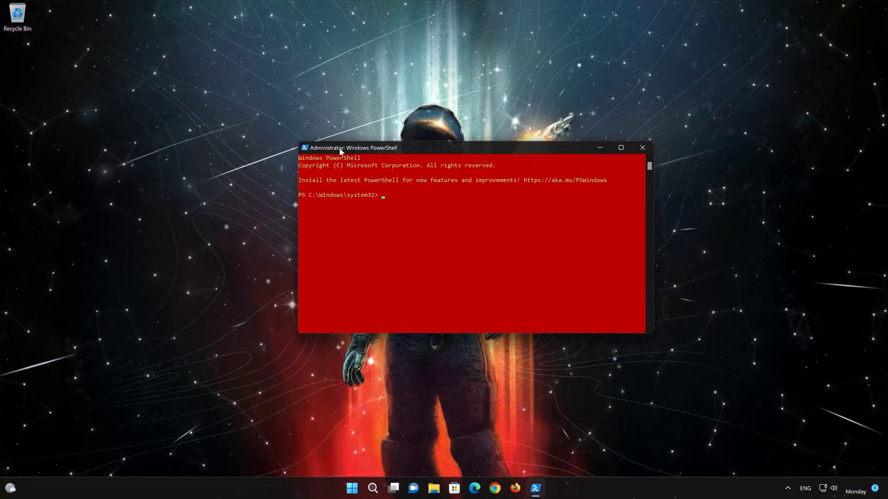
# Scan the system files by running sfc /scannow in PowerShell, and close the session with exit once the scan finishes
pyautogui.write('sfc ')
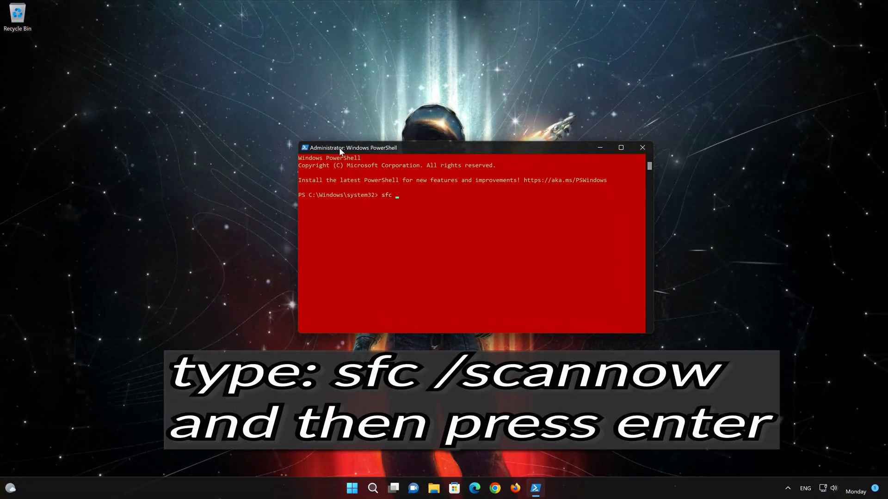
pyautogui.write('/scann')
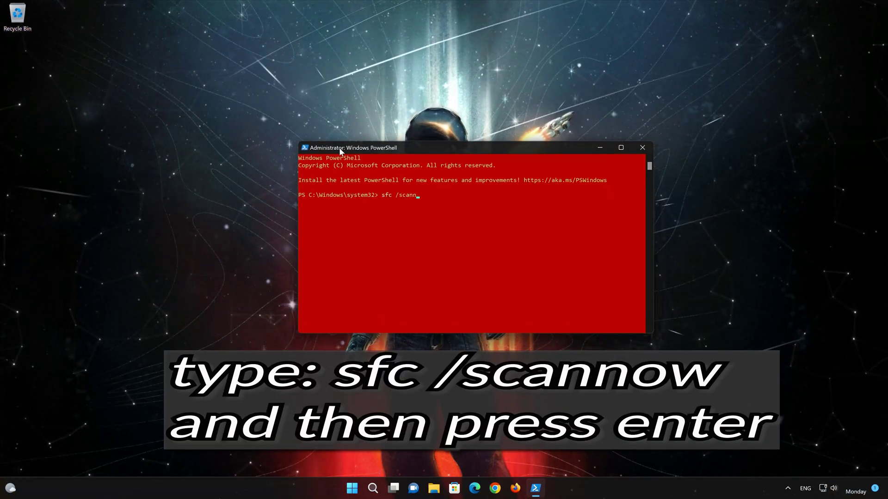
pyautogui.write('ow')
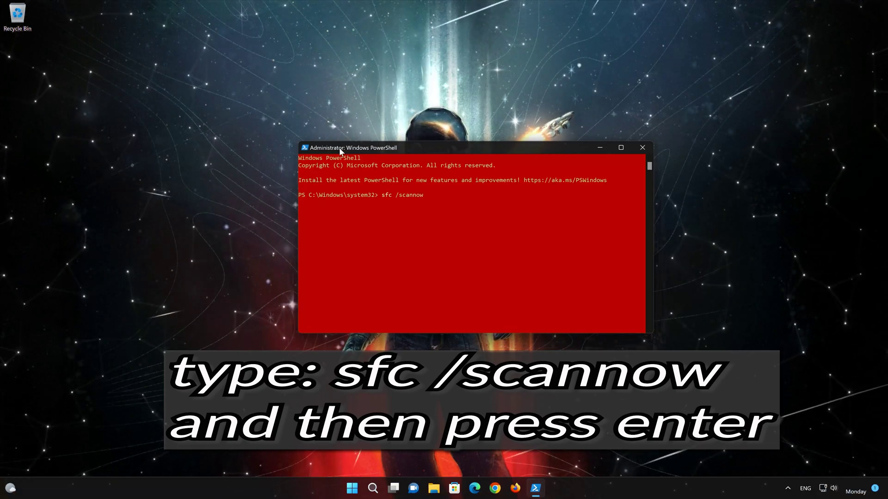
pyautogui.press('Return')
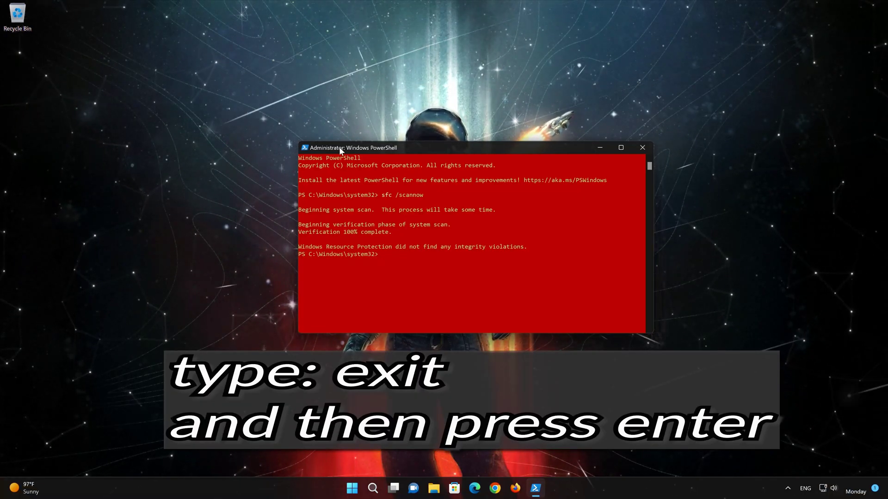
pyautogui.write('exit')
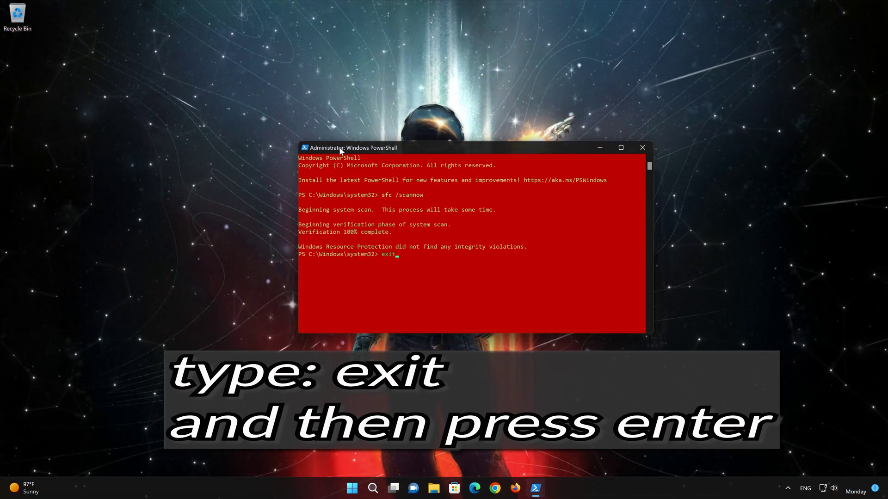
pyautogui.press('Return')
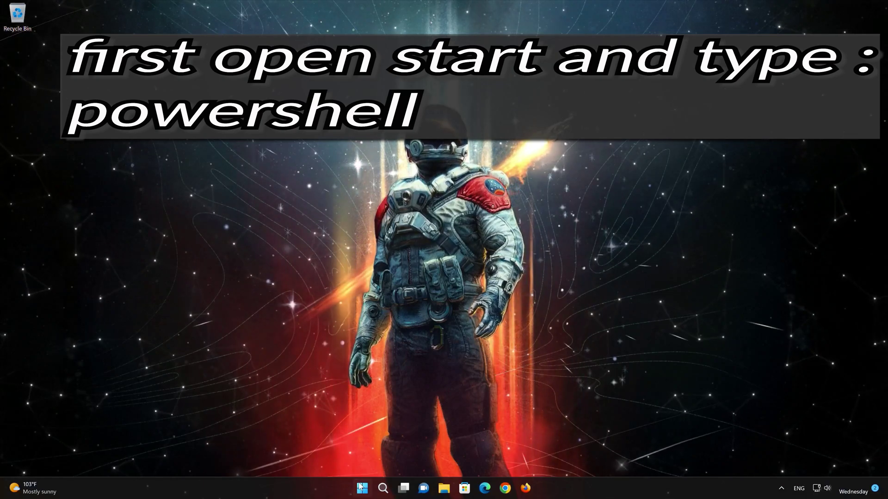
# Find Windows PowerShell through Windows search, run it as administrator with the elevation allowed, and move its window toward the screen's center, slightly smaller
pyautogui.click(362, 488)
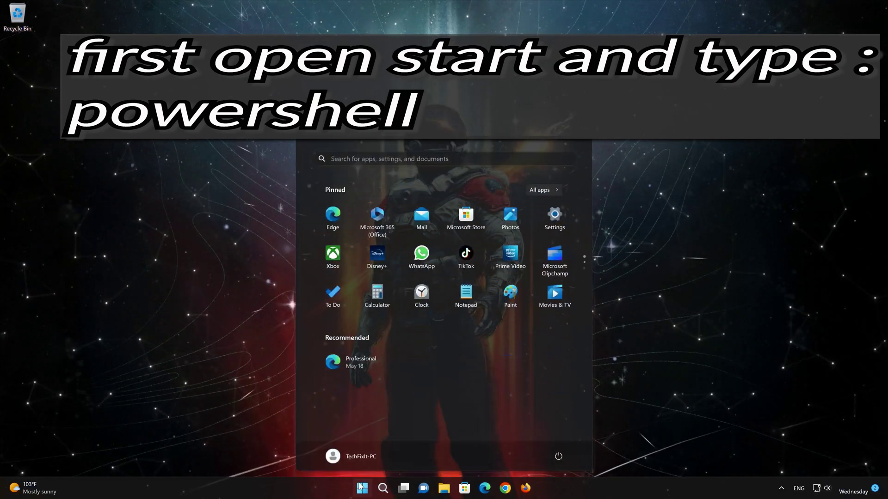
pyautogui.write('po')
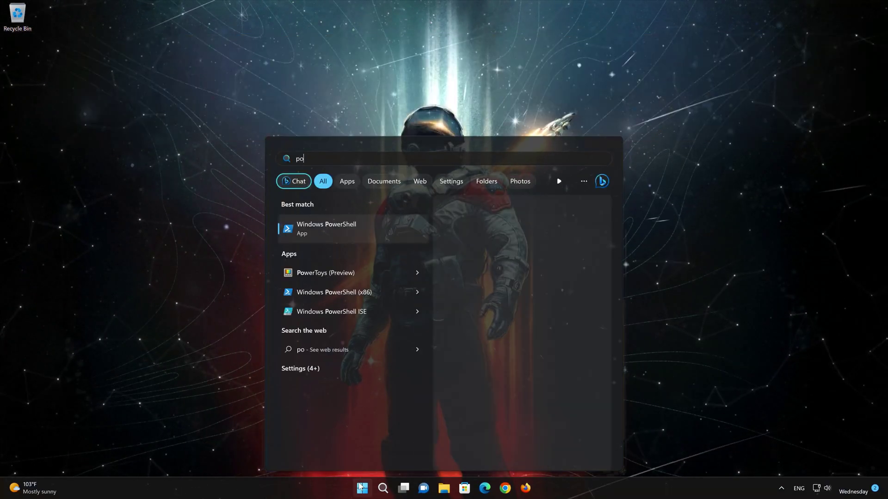
pyautogui.write('wersh')
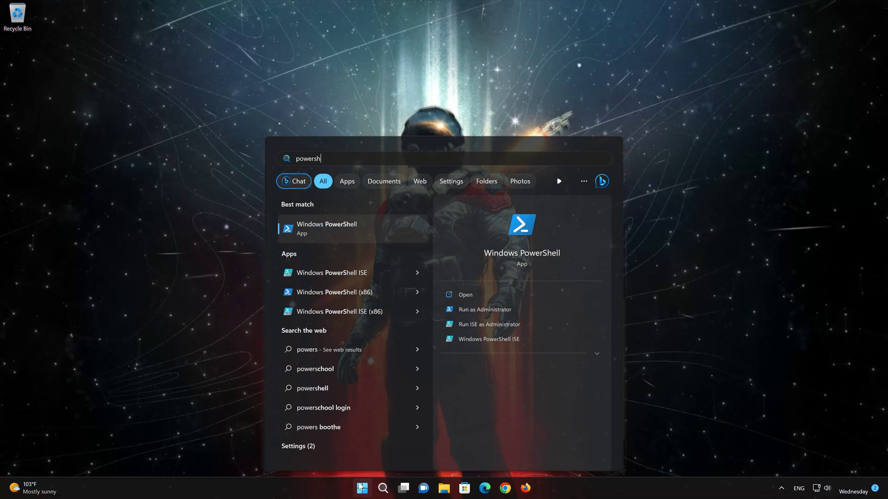
pyautogui.write('ell')
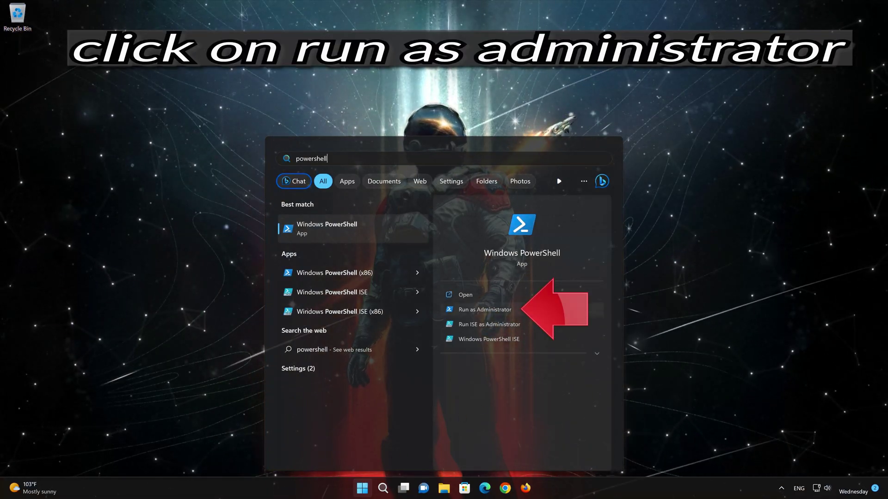
pyautogui.click(507, 309)
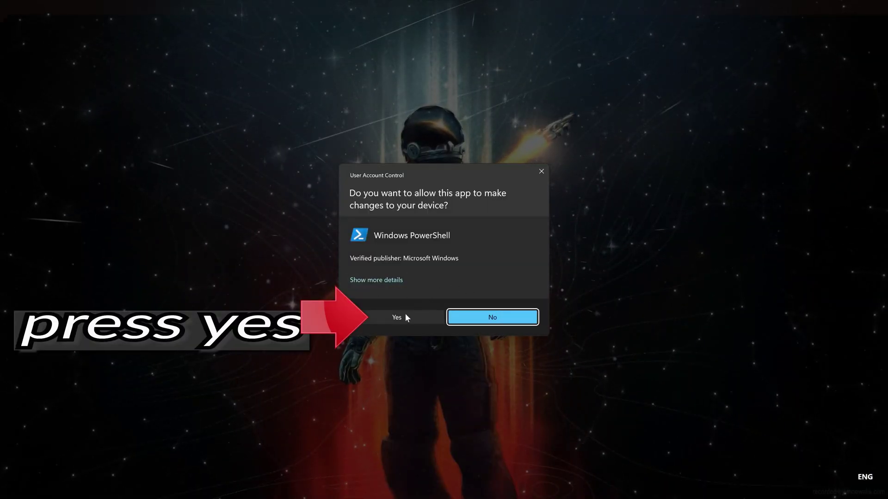
pyautogui.click(397, 317)
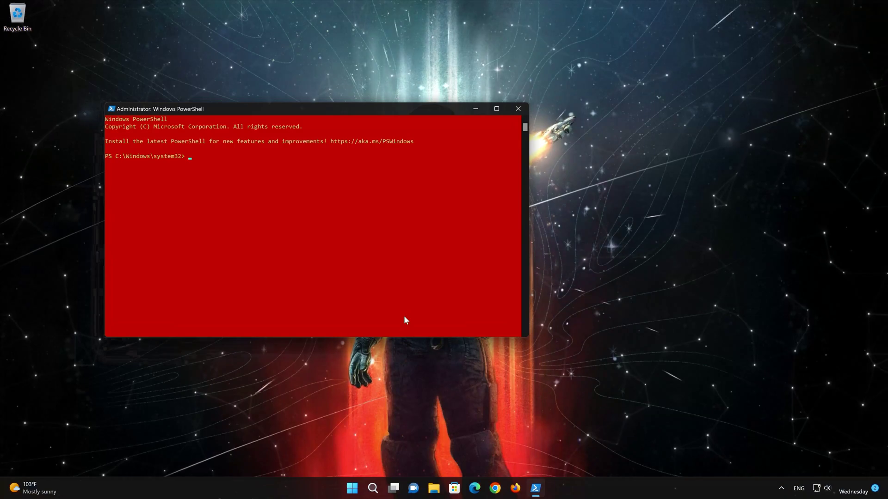
pyautogui.moveTo(303, 107); pyautogui.dragTo(449, 130)
pyautogui.moveTo(252, 125); pyautogui.dragTo(279, 147)
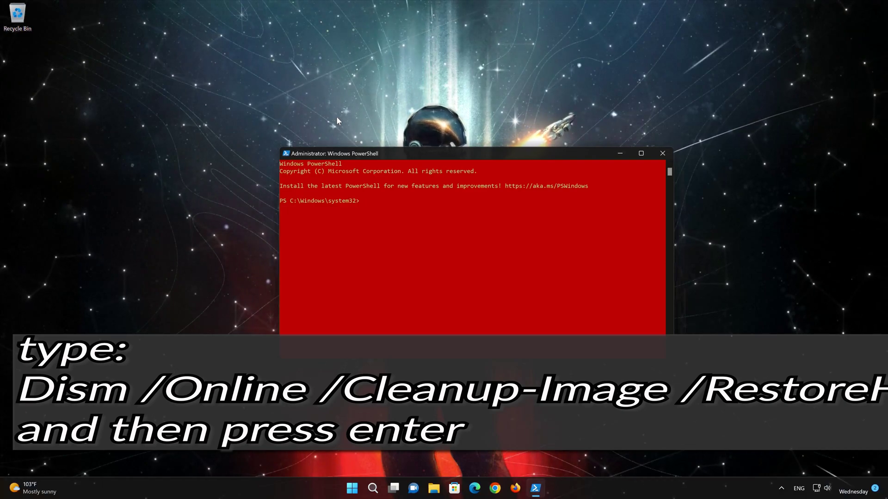
# Repair the Windows image by running DISM /Online /cleanup-Image /RestoreHealth in PowerShell, and close the session with exit once it completes
pyautogui.write('DISM')
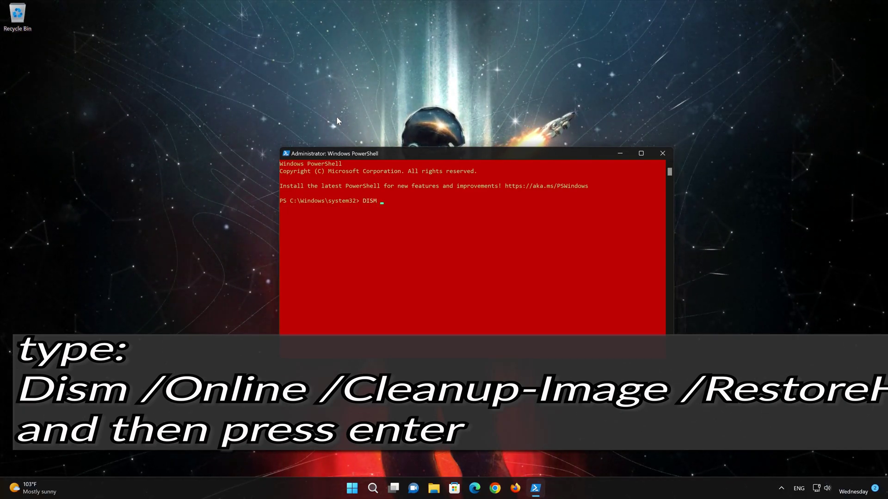
pyautogui.write(' /')
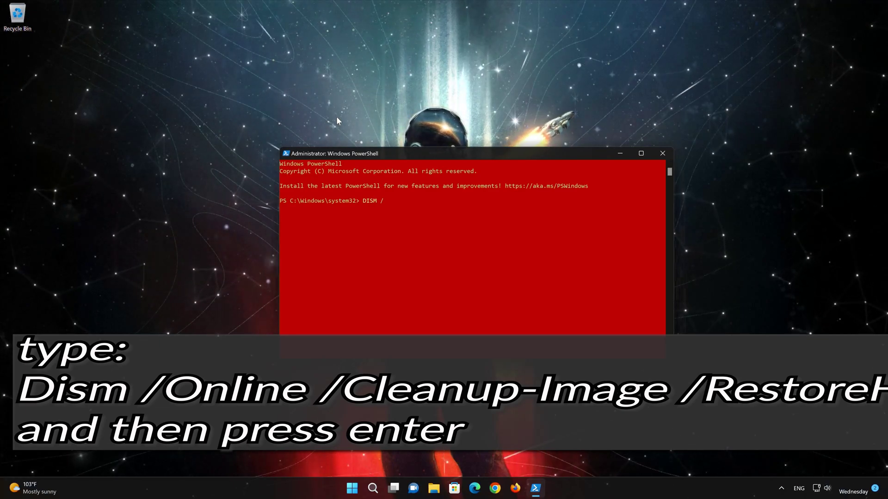
pyautogui.write('Onl')
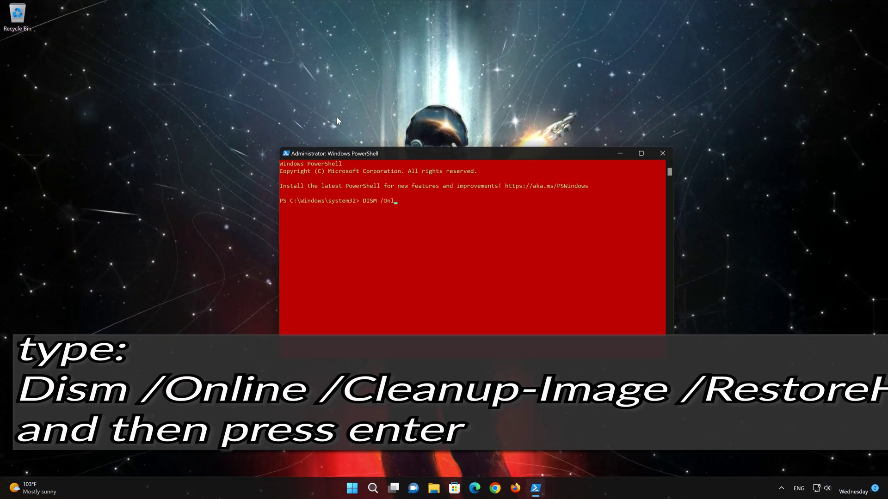
pyautogui.write('ine /')
pyautogui.write('c')
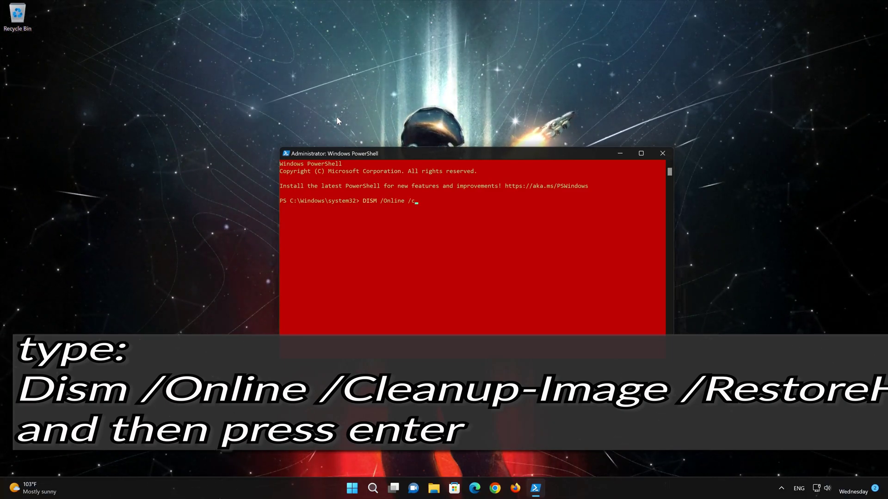
pyautogui.write('leanup-')
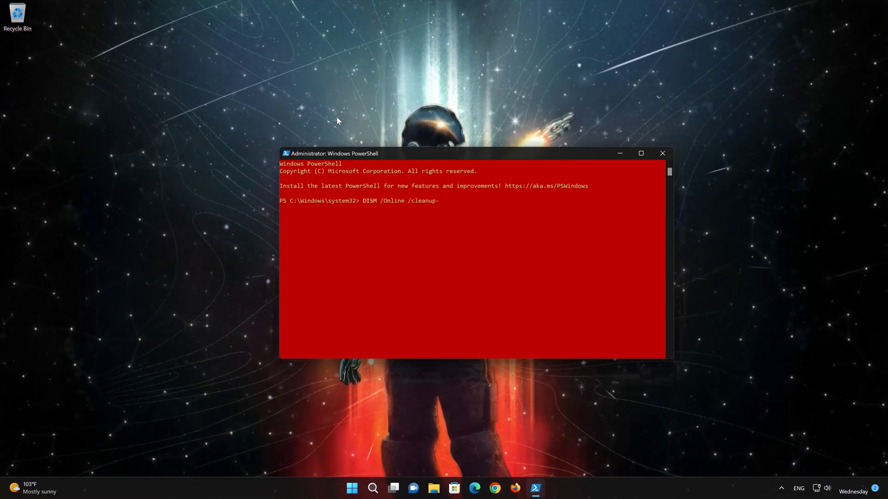
pyautogui.write('Image')
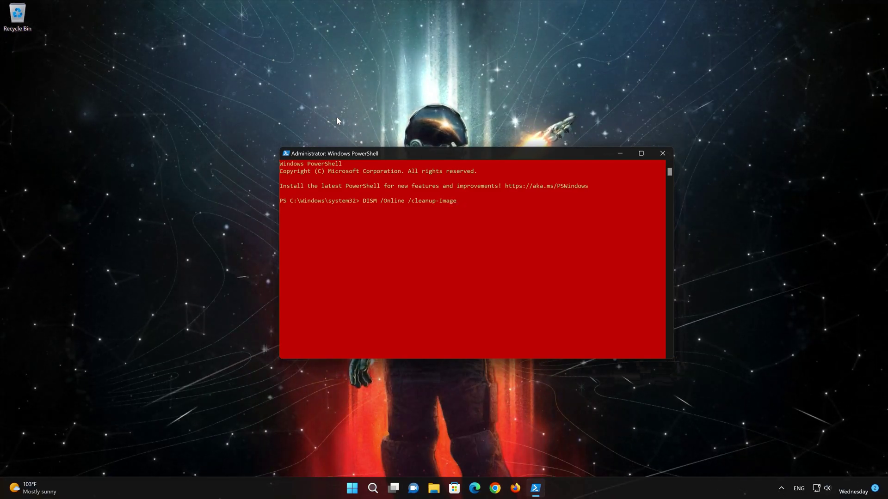
pyautogui.write(' /Rest')
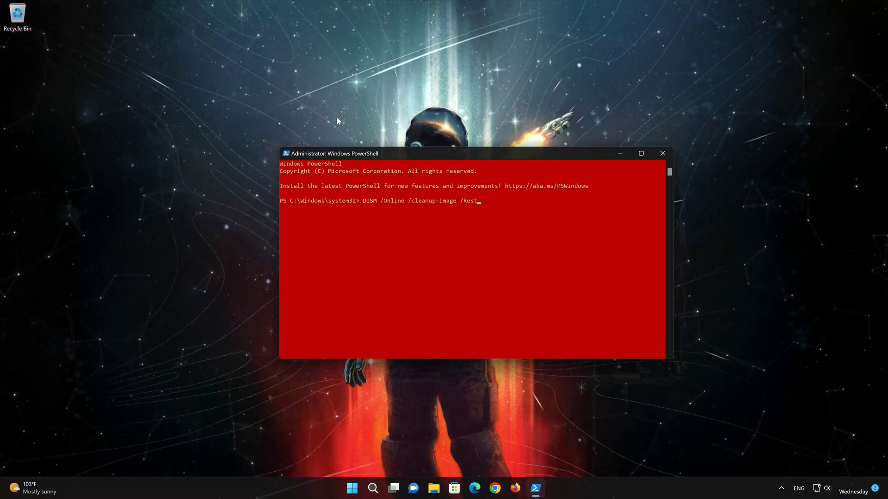
pyautogui.write('ore')
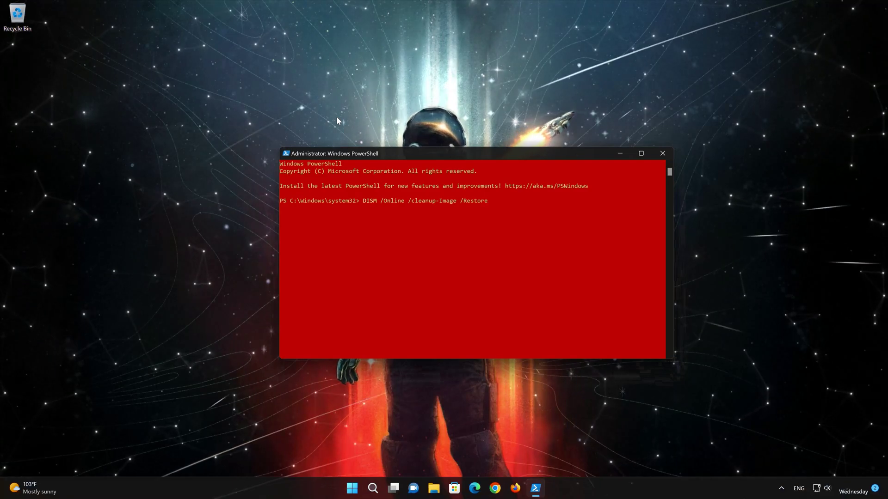
pyautogui.write('Health')
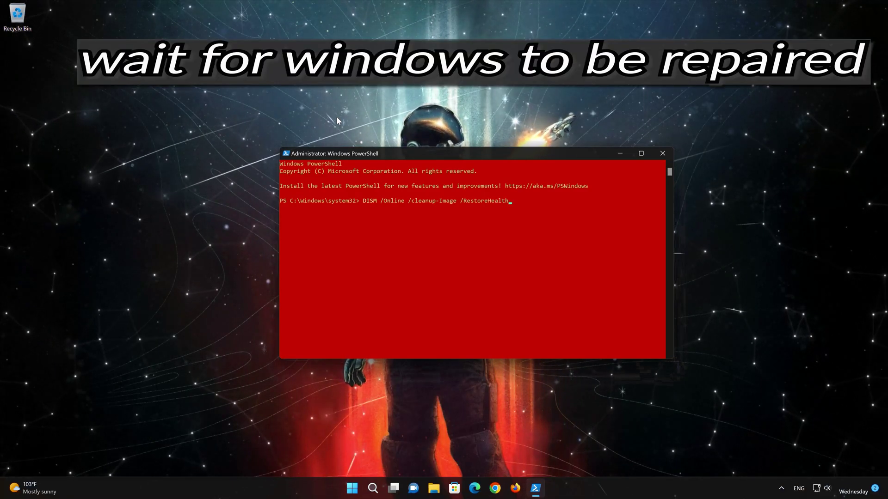
pyautogui.press('Return')
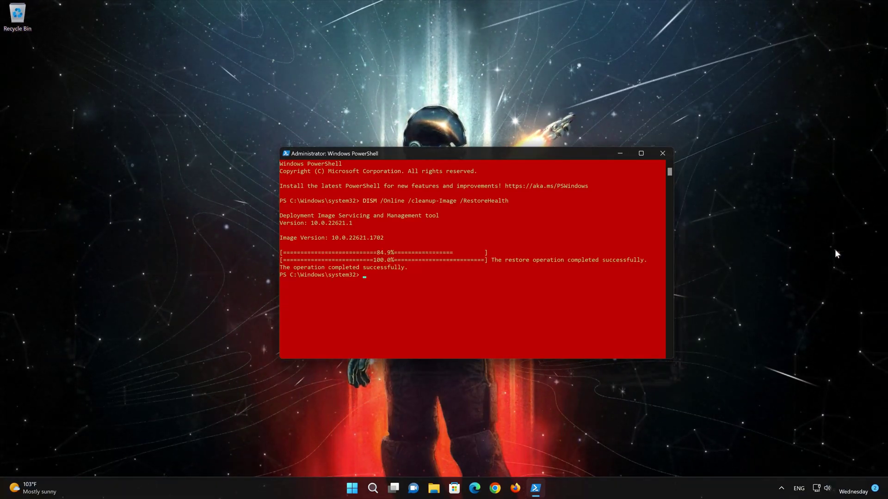
pyautogui.write('exit')
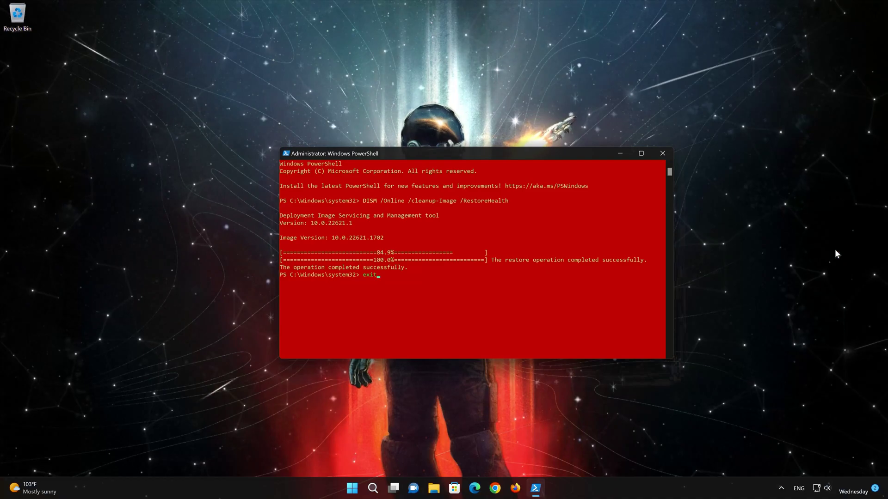
pyautogui.press('Return')
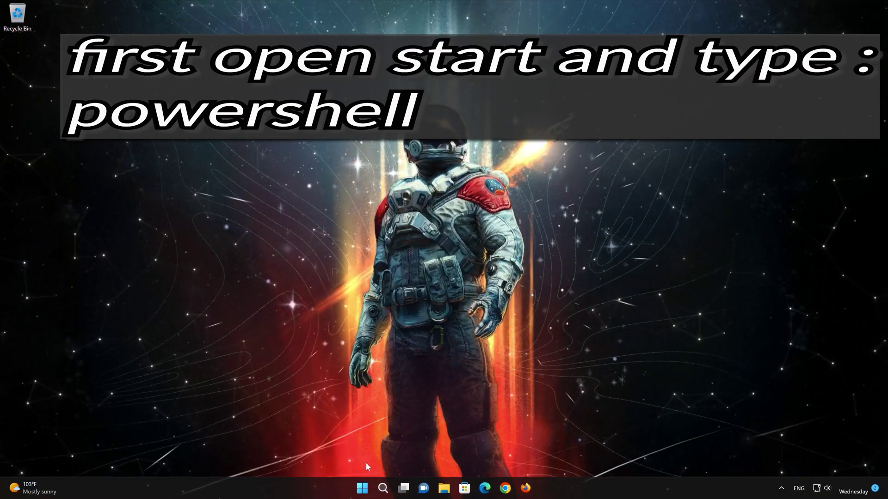
# Reopen Windows PowerShell as administrator from a powershell search, allow the elevation, and shift and slightly shrink its window near the screen's center
pyautogui.click(361, 488)
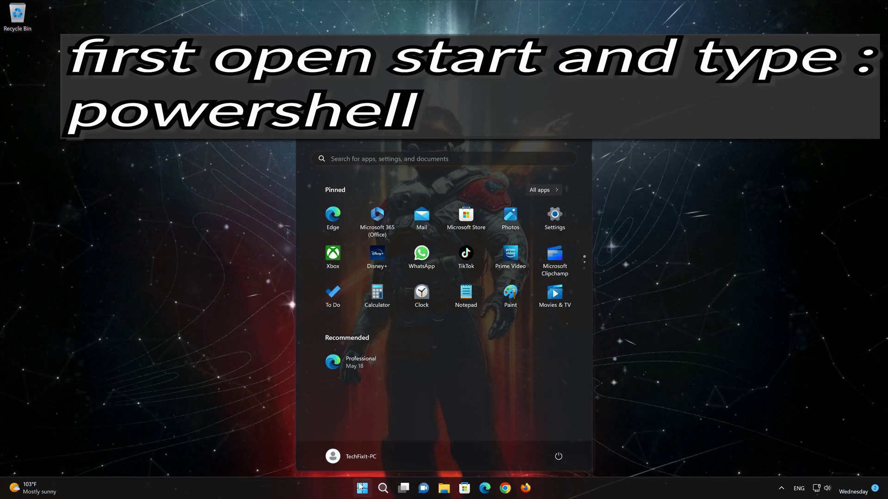
pyautogui.write('powershell')
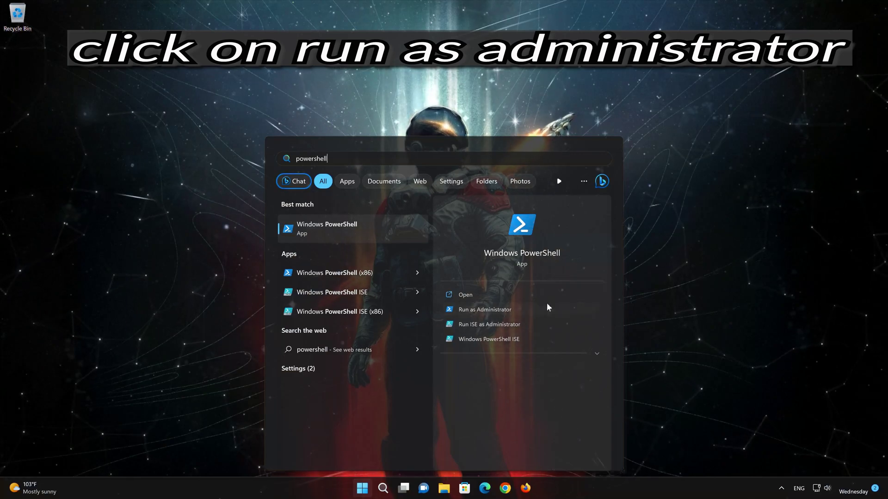
pyautogui.click(507, 307)
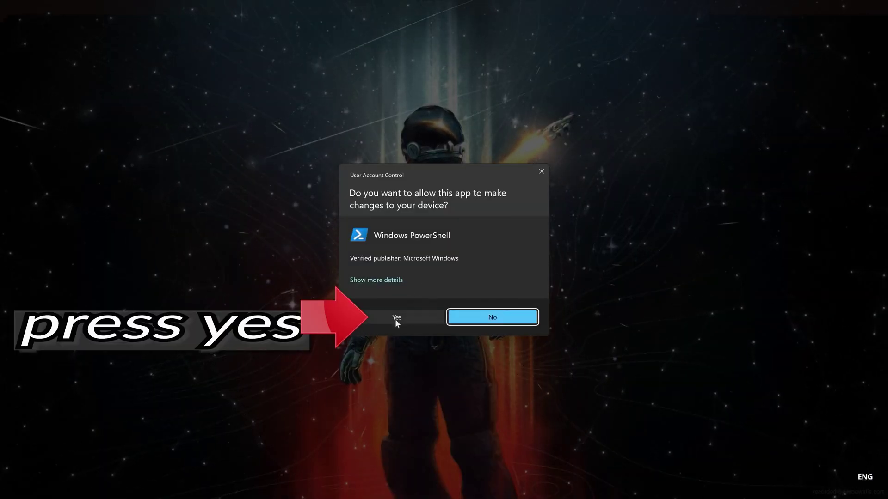
pyautogui.click(405, 315)
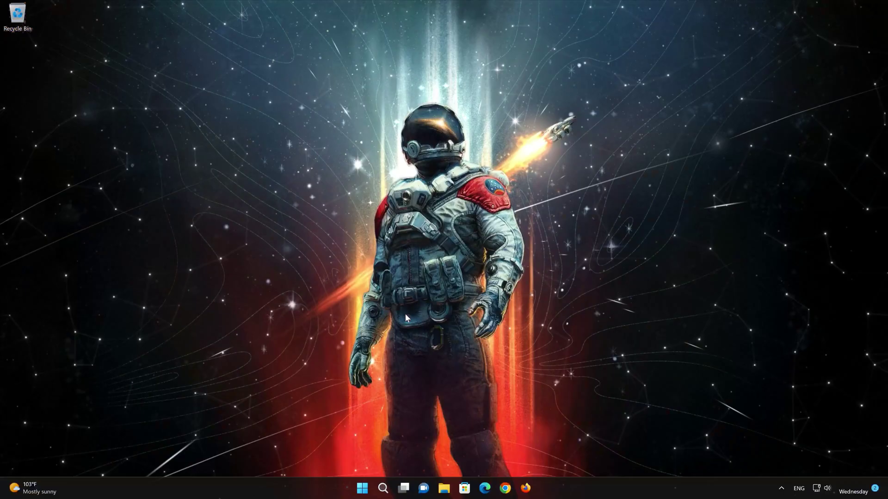
pyautogui.moveTo(304, 111); pyautogui.dragTo(459, 140)
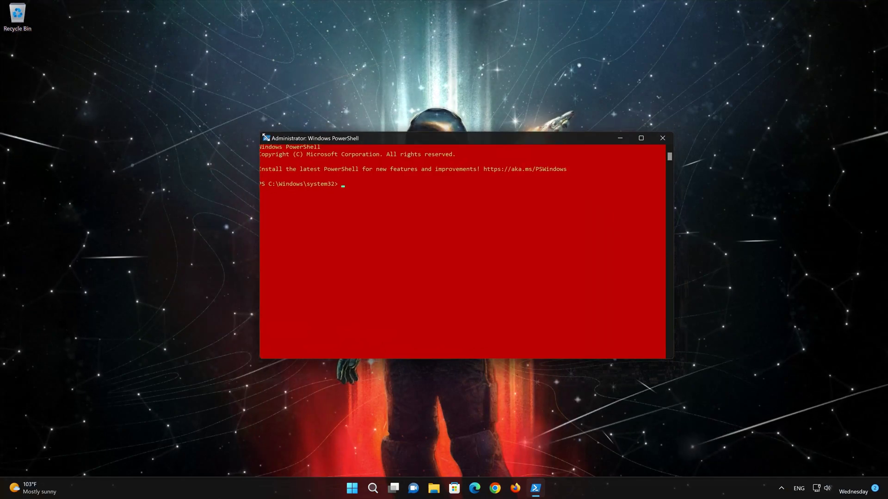
pyautogui.moveTo(259, 133); pyautogui.dragTo(278, 146)
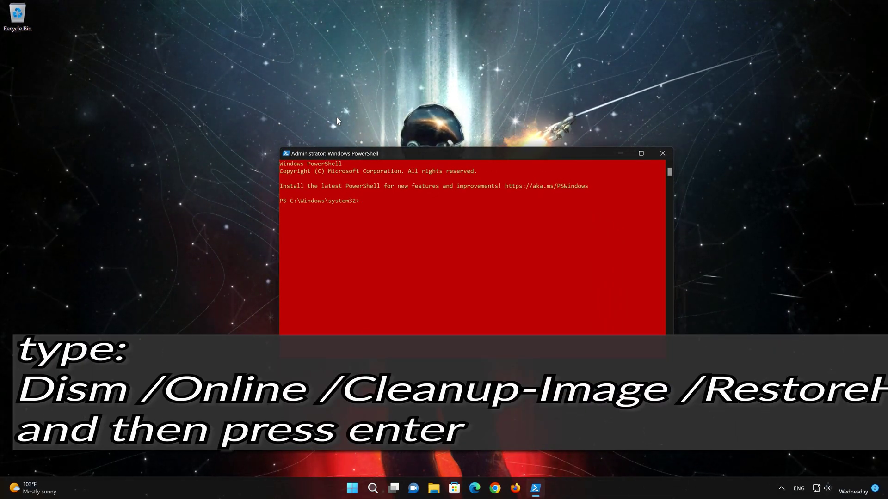
# Run DISM /Online /cleanup-Image /RestoreHealth in the elevated PowerShell window, wait for the repair to complete, and end the session with exit
pyautogui.write('DISM')
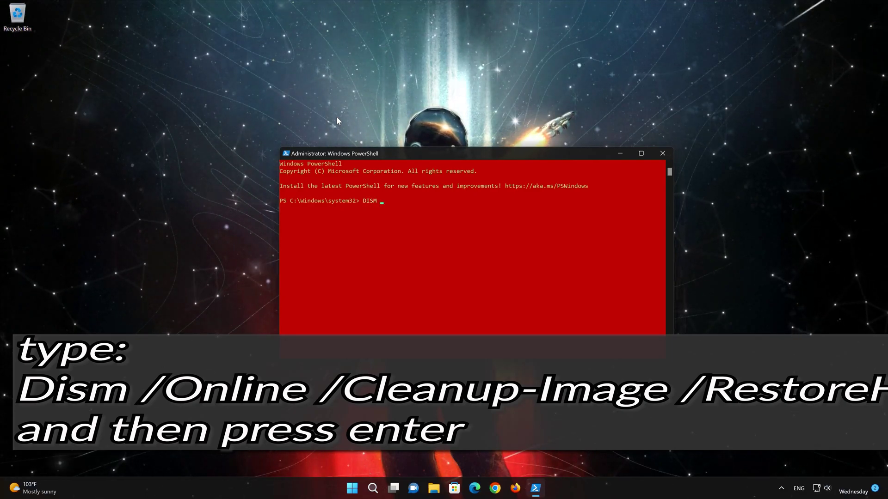
pyautogui.write(' /O')
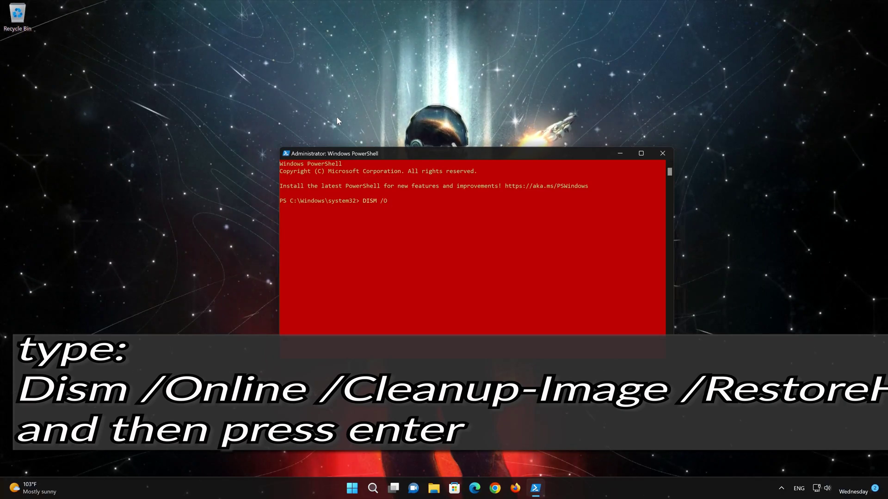
pyautogui.write('nline /')
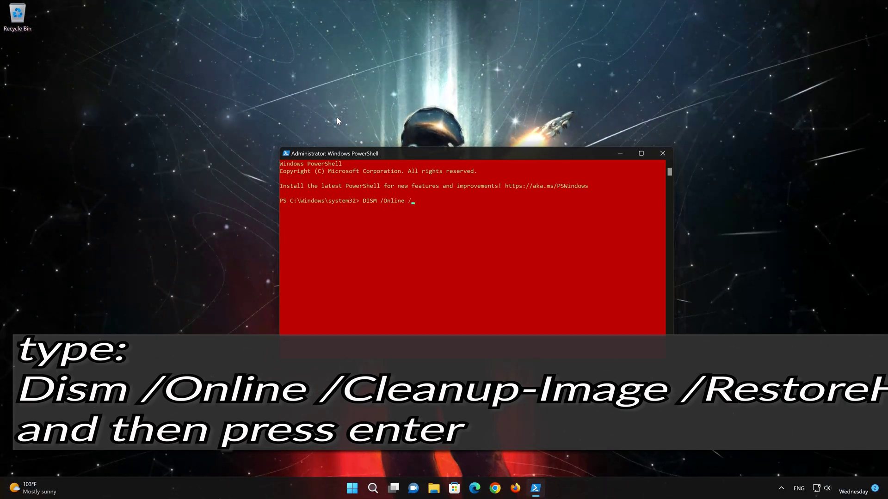
pyautogui.write('cleanup-Image /Restore')
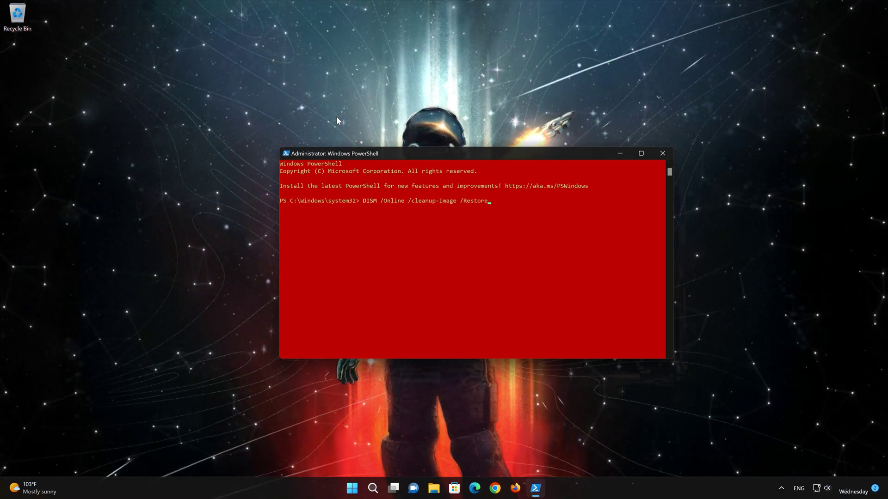
pyautogui.write('Health')
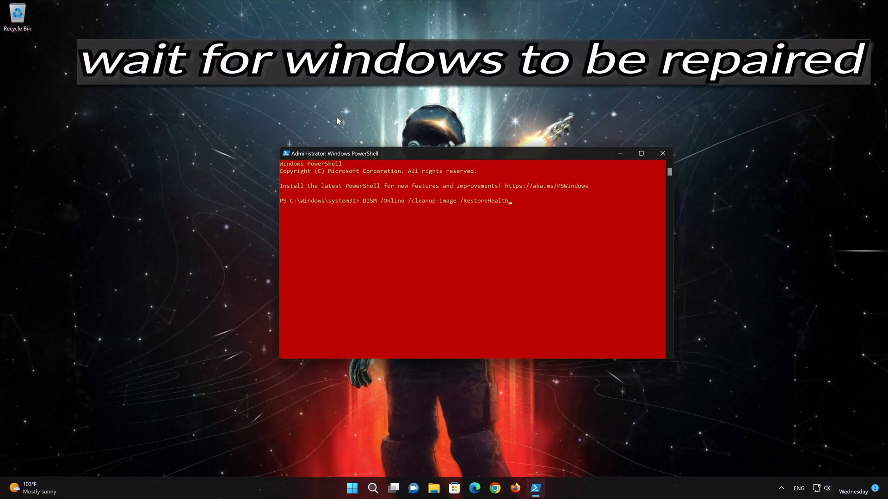
pyautogui.press('Return')
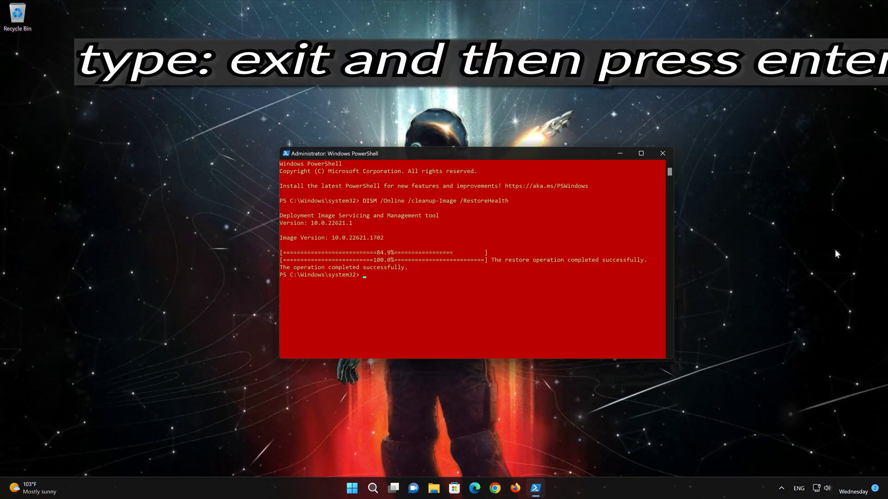
pyautogui.write('exit')
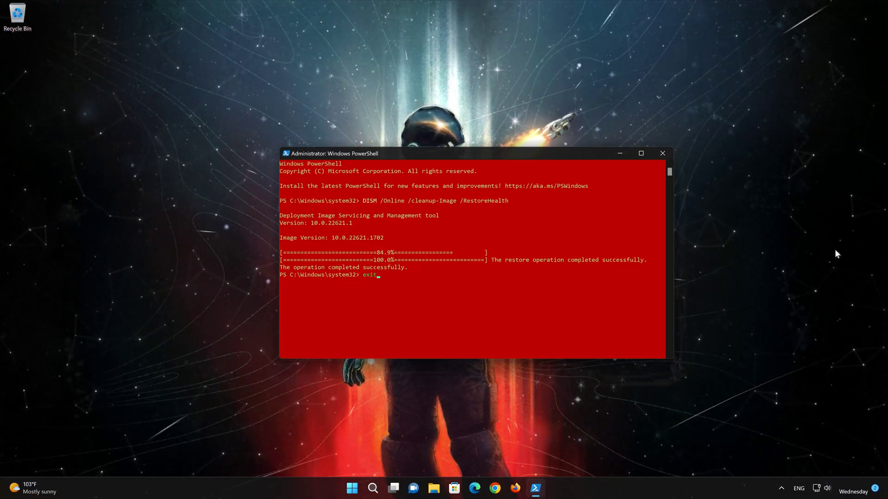
pyautogui.press('Return')
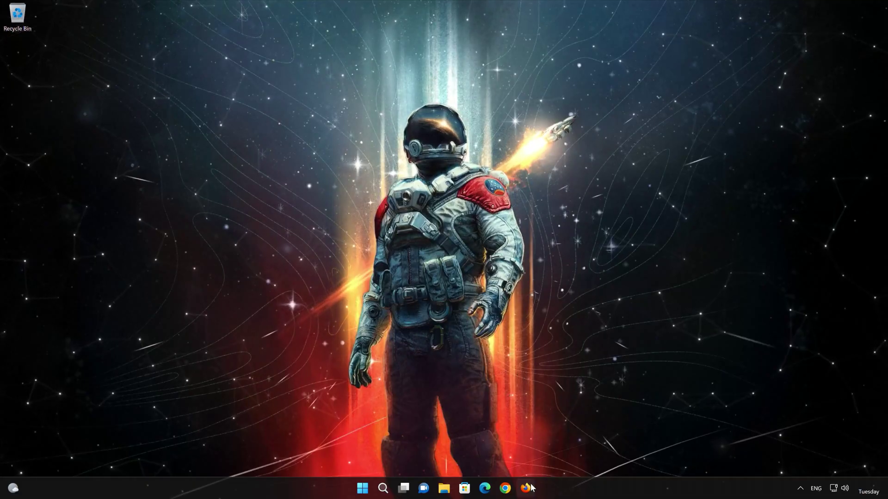
pyautogui.click(526, 488)
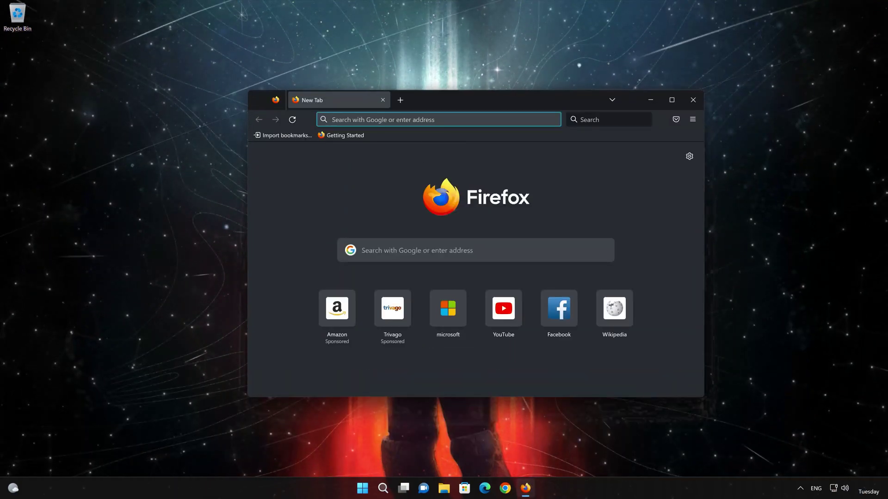
pyautogui.rightClick(414, 120)
pyautogui.click(441, 200)
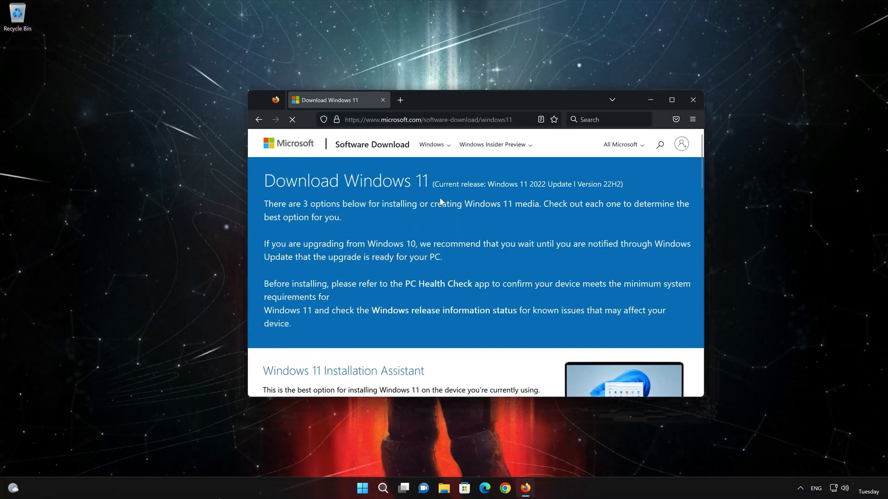
pyautogui.scroll(-5, 440, 201)
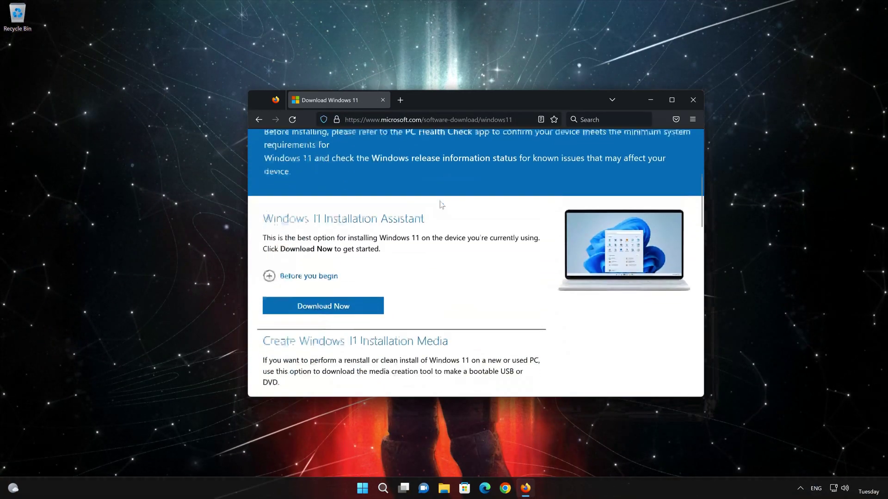
pyautogui.scroll(-2, 440, 207)
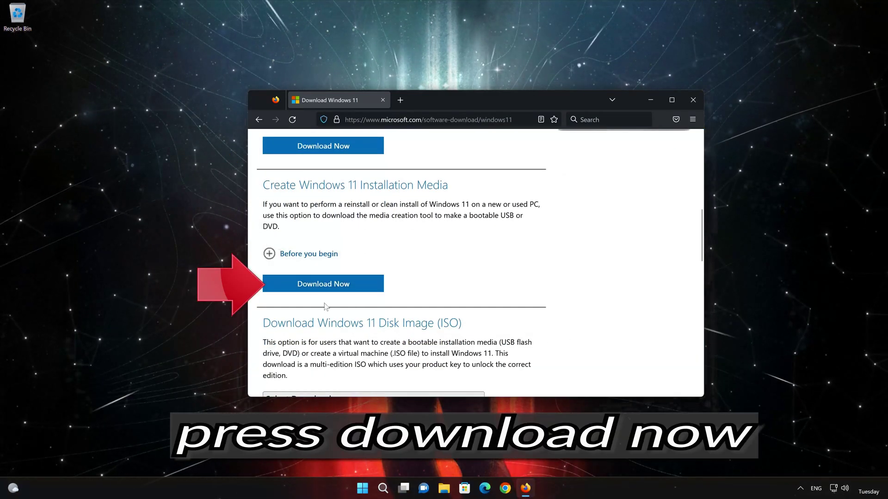
pyautogui.click(337, 286)
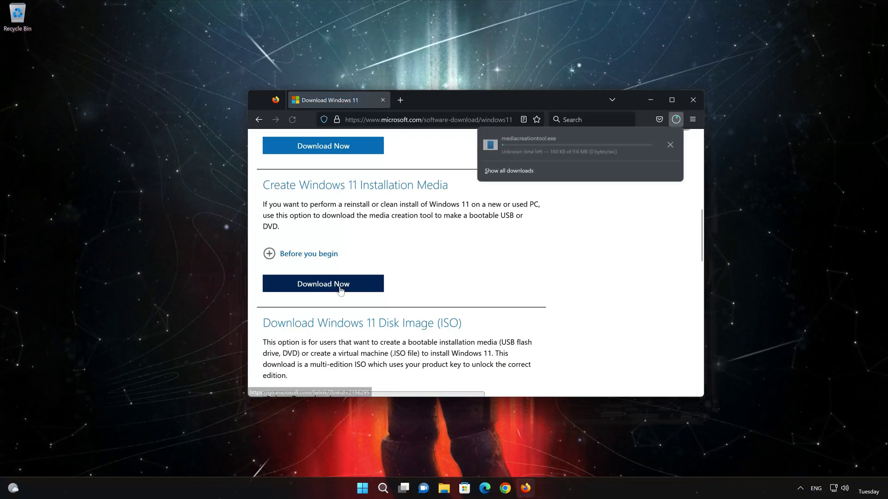
pyautogui.click(688, 98)
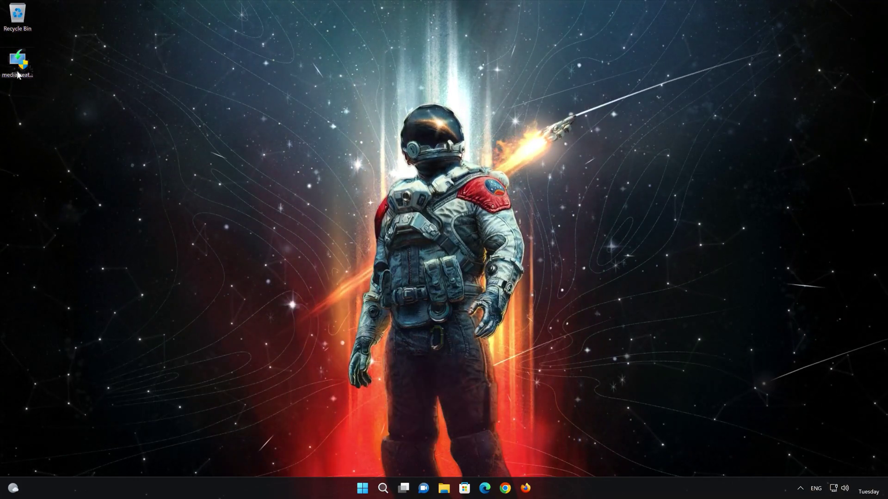
# Launch mediacreationtool from the desktop with elevation allowed, accept its license terms, and keep the recommended language and edition
pyautogui.doubleClick(18, 73)
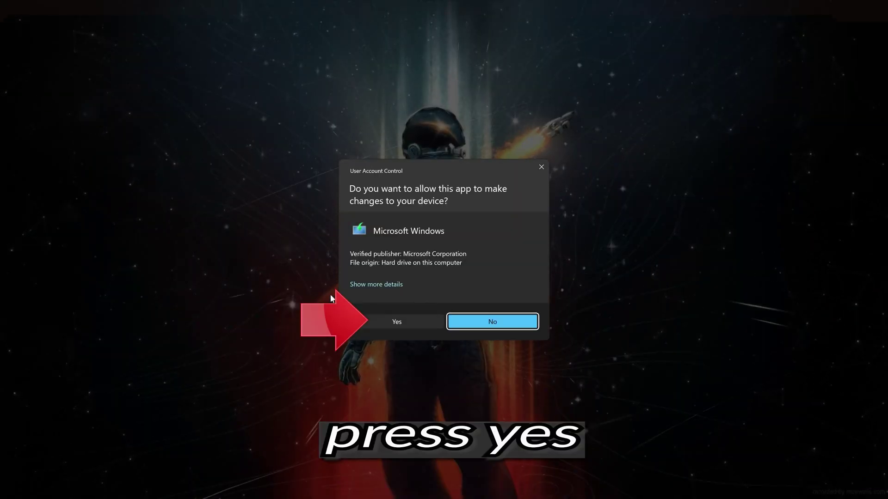
pyautogui.click(394, 326)
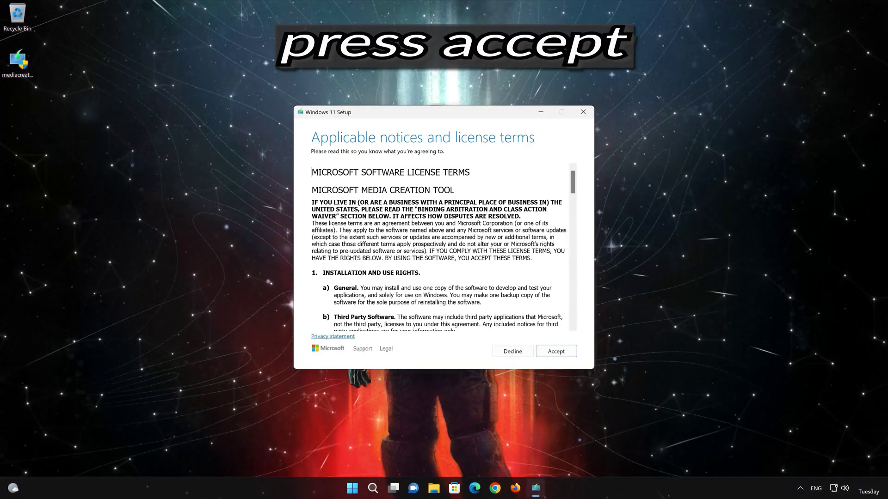
pyautogui.click(559, 353)
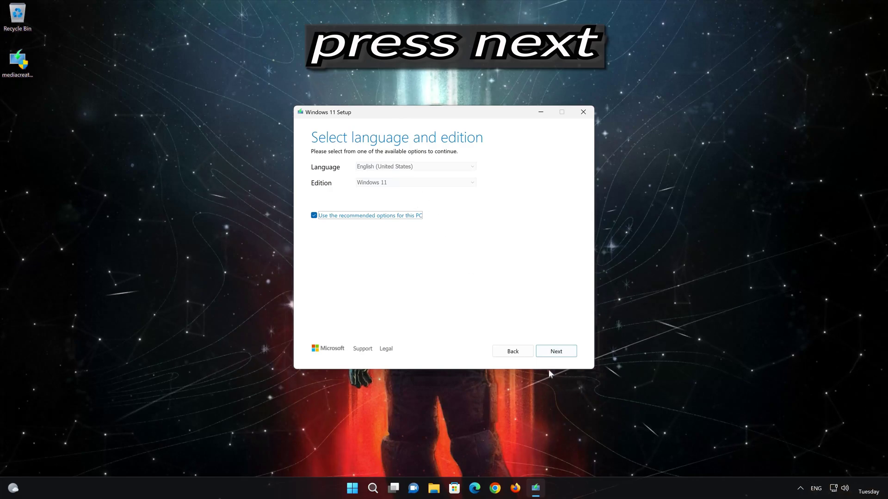
pyautogui.click(569, 357)
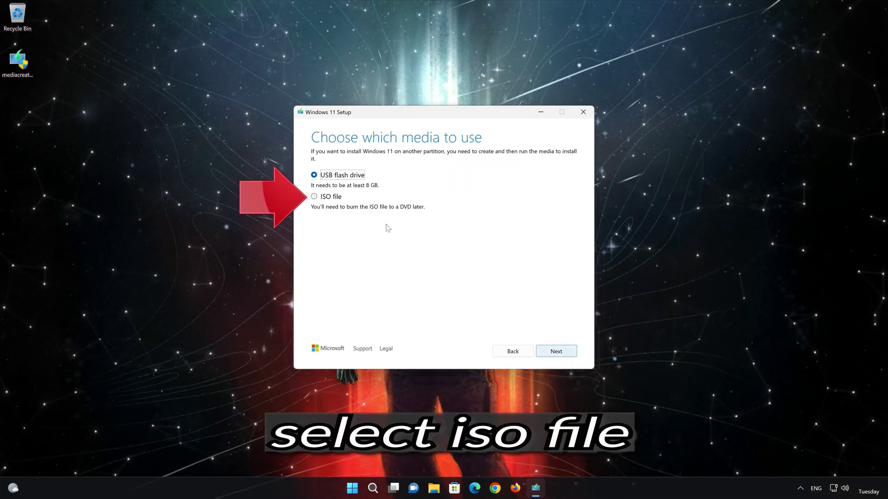
# Choose ISO file as the media, save it to the Desktop as Windows 11, and finish the tool once the file is created
pyautogui.click(314, 197)
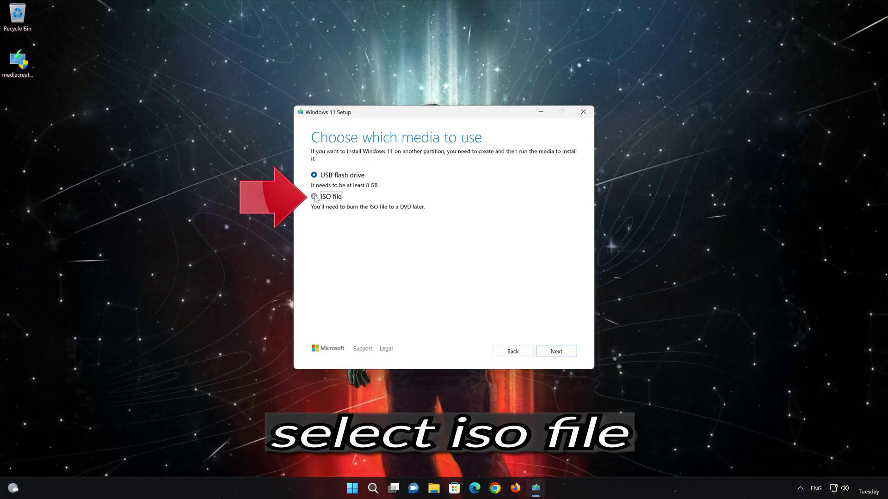
pyautogui.click(559, 352)
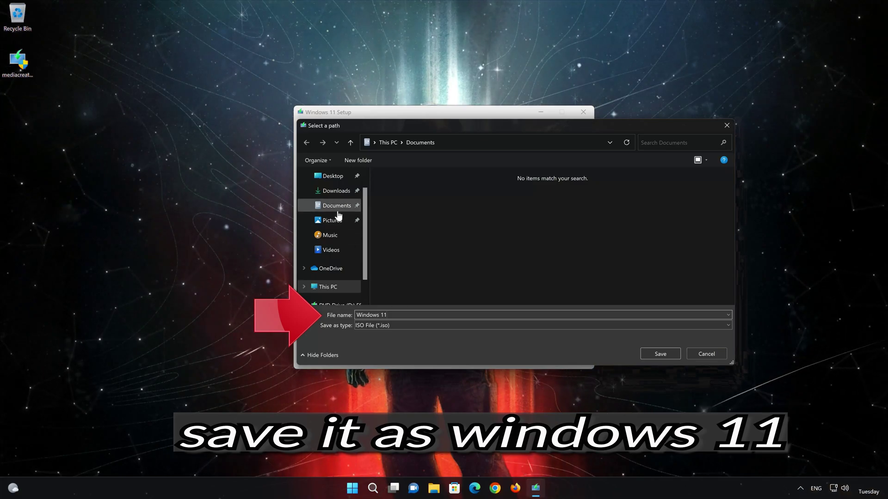
pyautogui.click(334, 176)
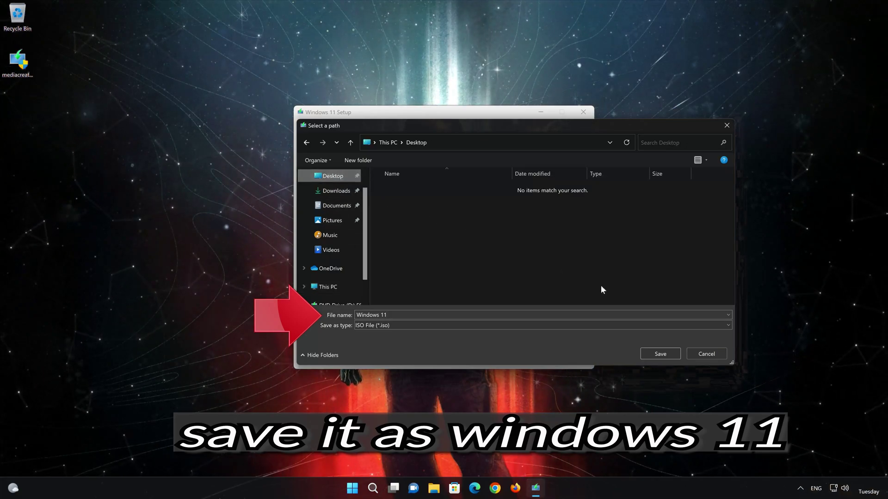
pyautogui.click(668, 351)
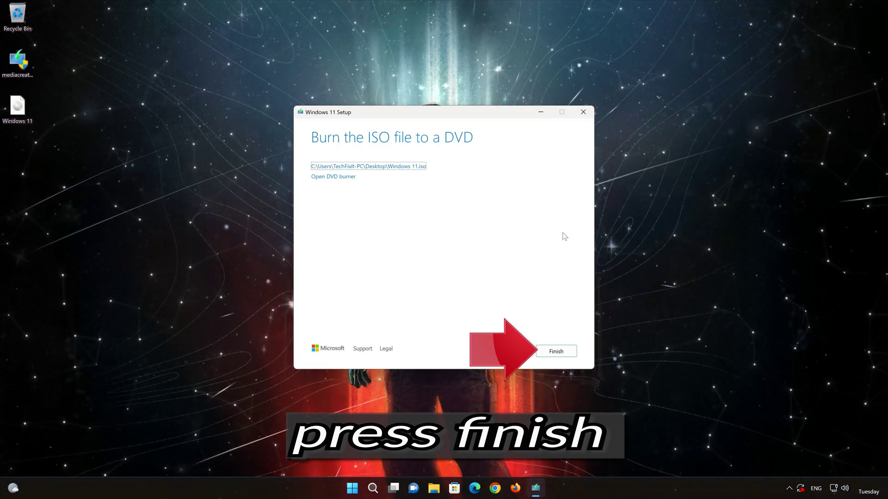
pyautogui.click(556, 353)
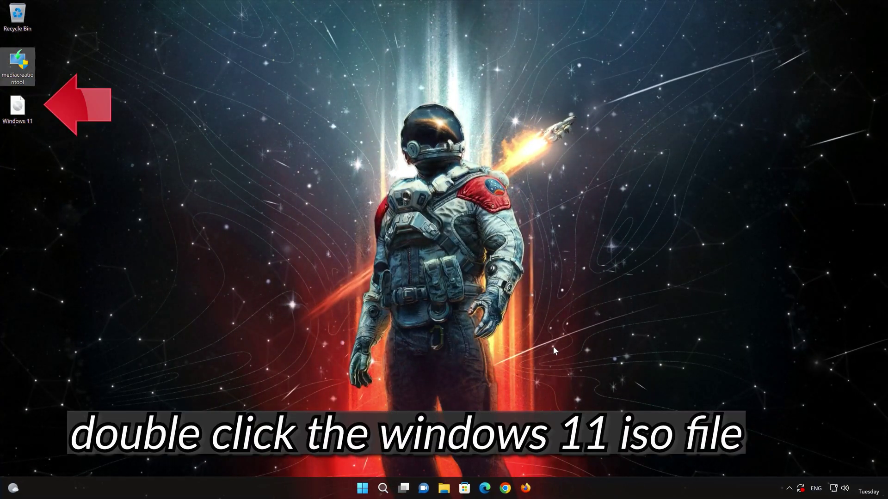
# Mount the Windows 11 ISO from the desktop, run its setup application with elevation allowed, and close the drive's folder window
pyautogui.doubleClick(16, 109)
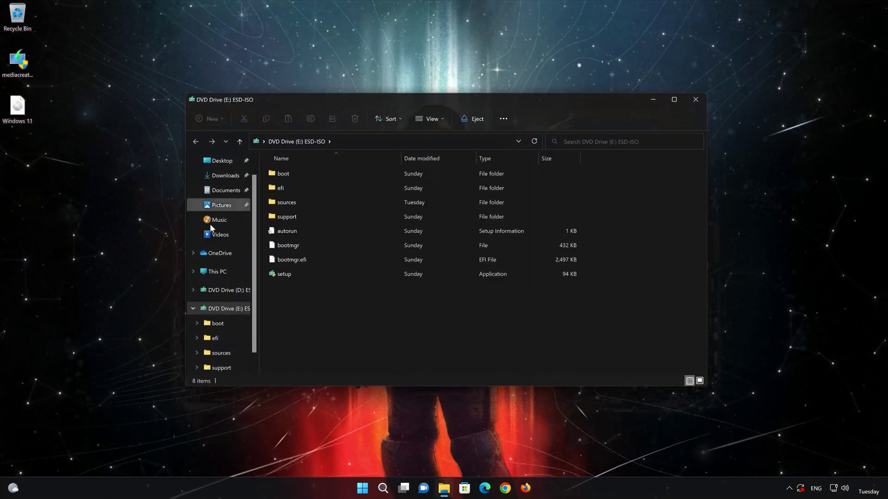
pyautogui.doubleClick(333, 275)
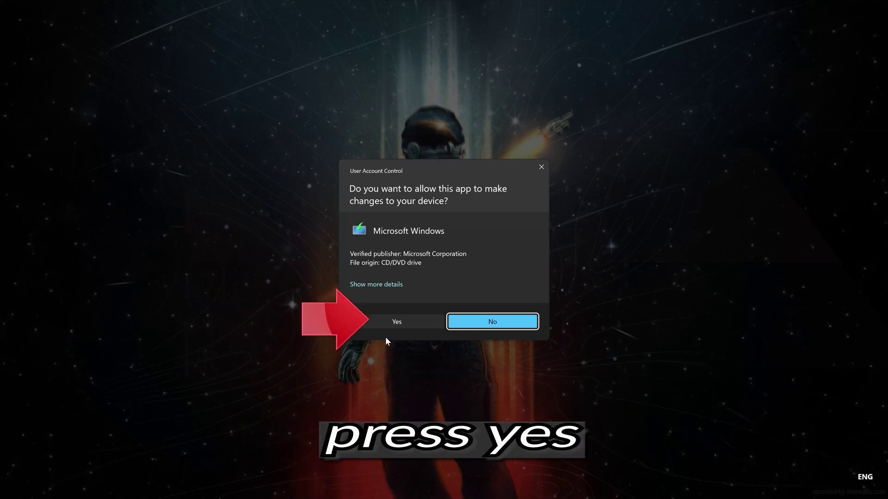
pyautogui.click(394, 322)
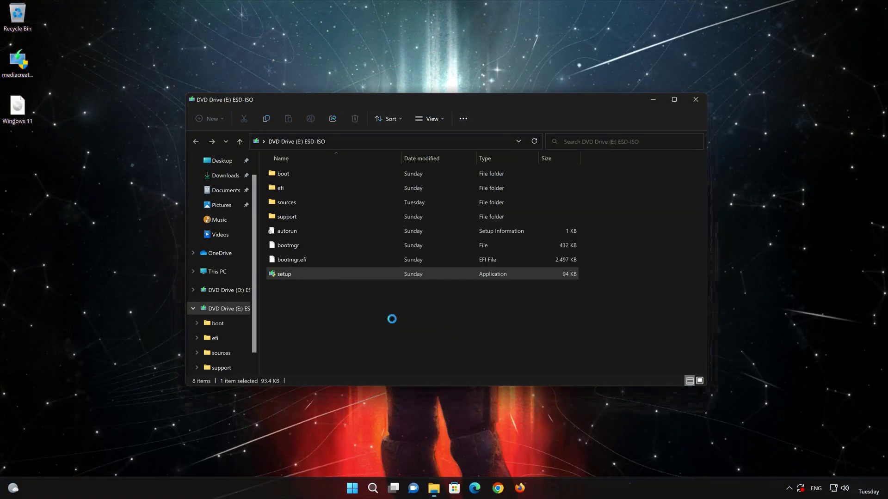
pyautogui.click(694, 101)
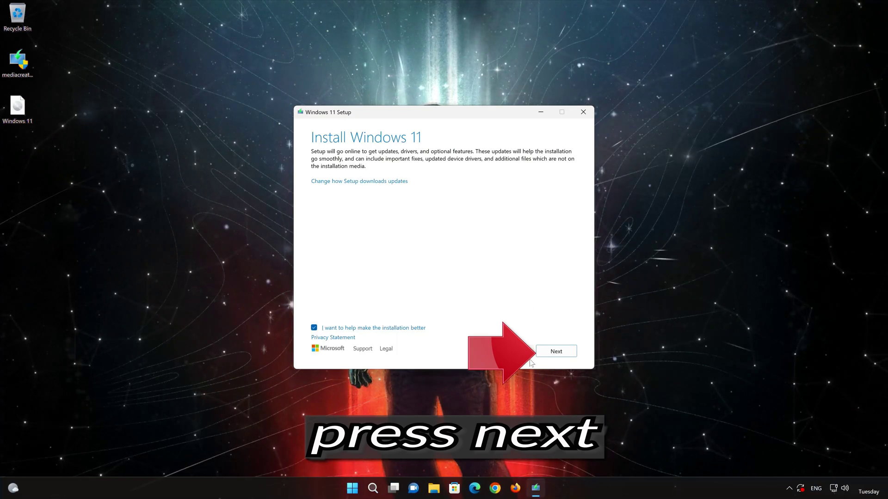
# Proceed through Windows 11 Setup, accept the license terms, and start installing Windows 11 Pro while keeping personal files and apps
pyautogui.click(561, 357)
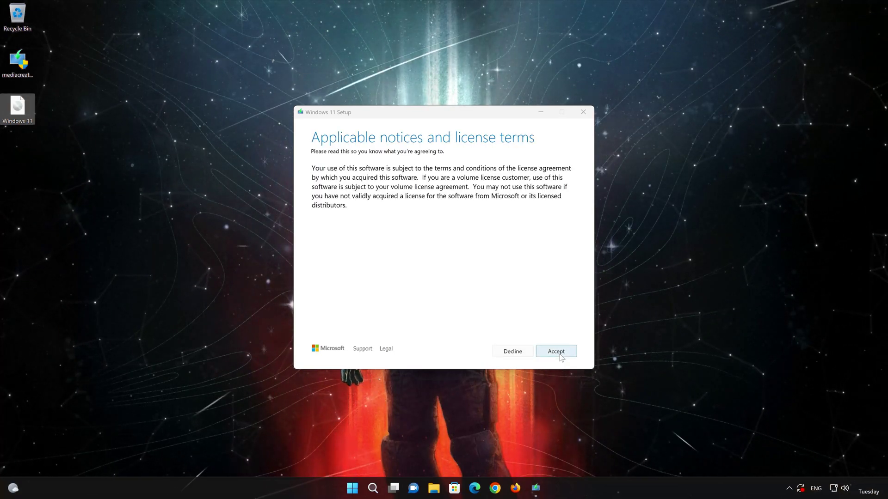
pyautogui.click(559, 354)
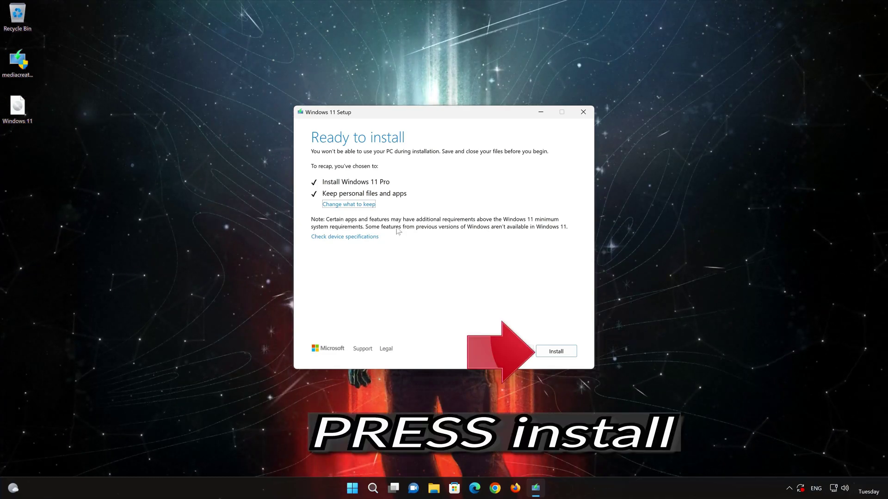
pyautogui.click(568, 355)
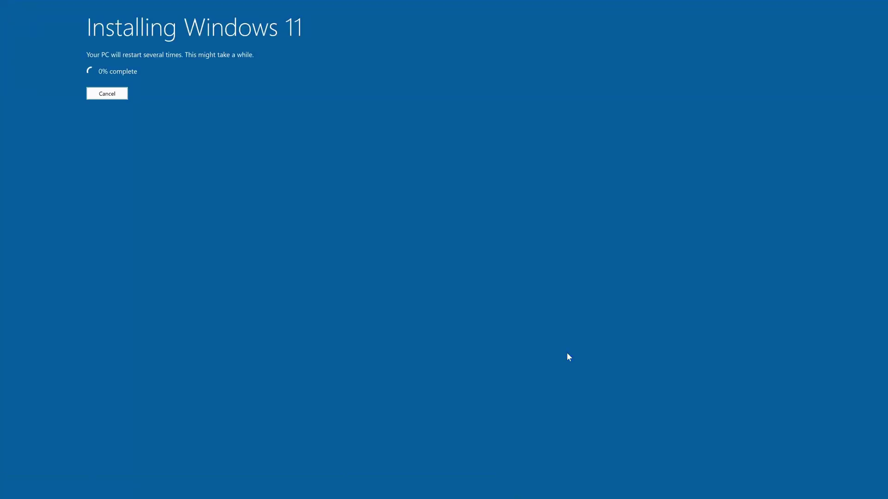